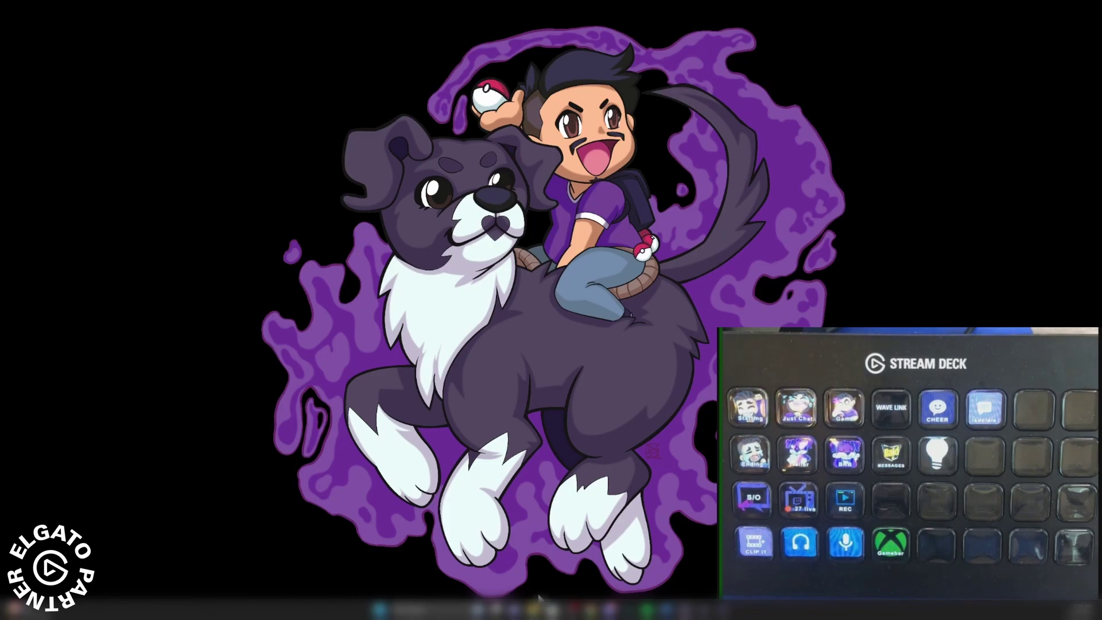
- Open the Stream Deck app from the taskbar to show the Default Profile's key layout
click(702, 609)
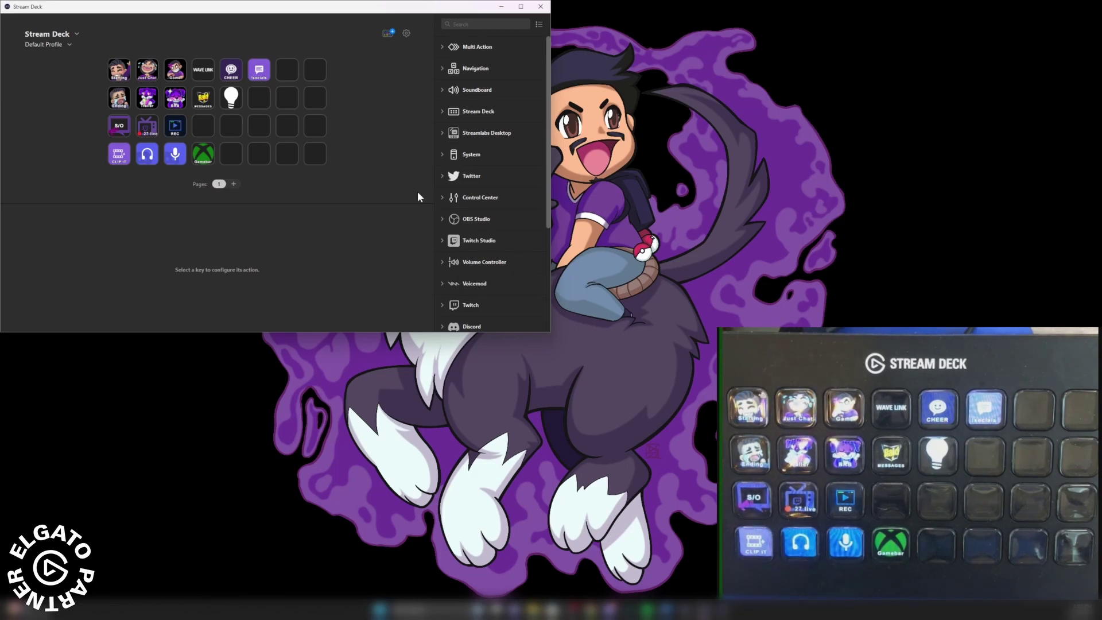
- Search the store for 'spo', install Spotify Integration, confirm, and close the store
click(390, 36)
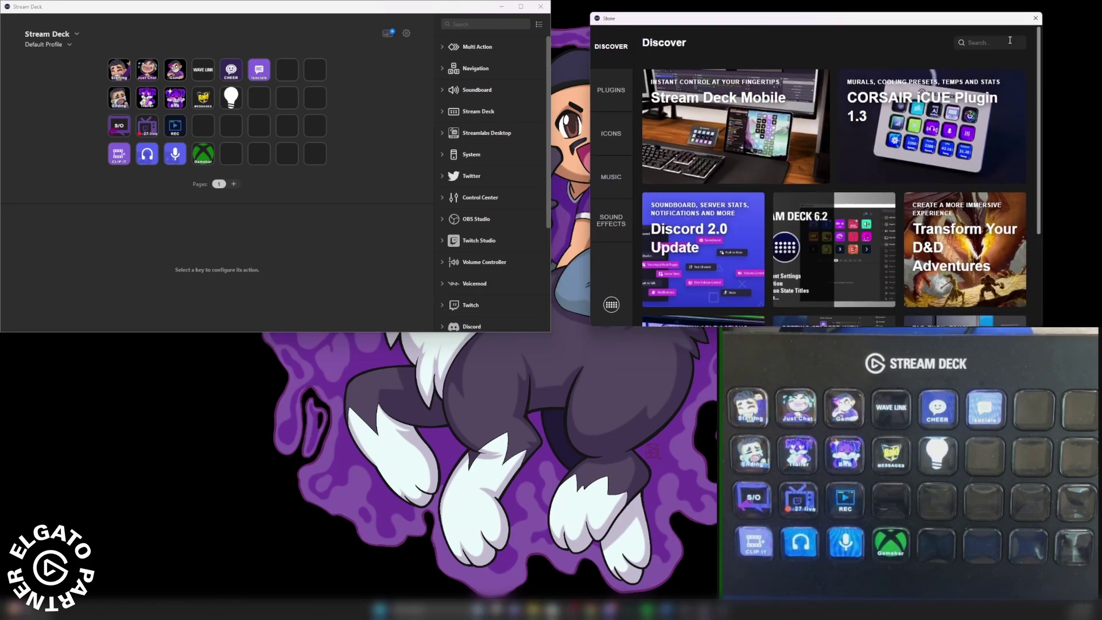
text(spo)
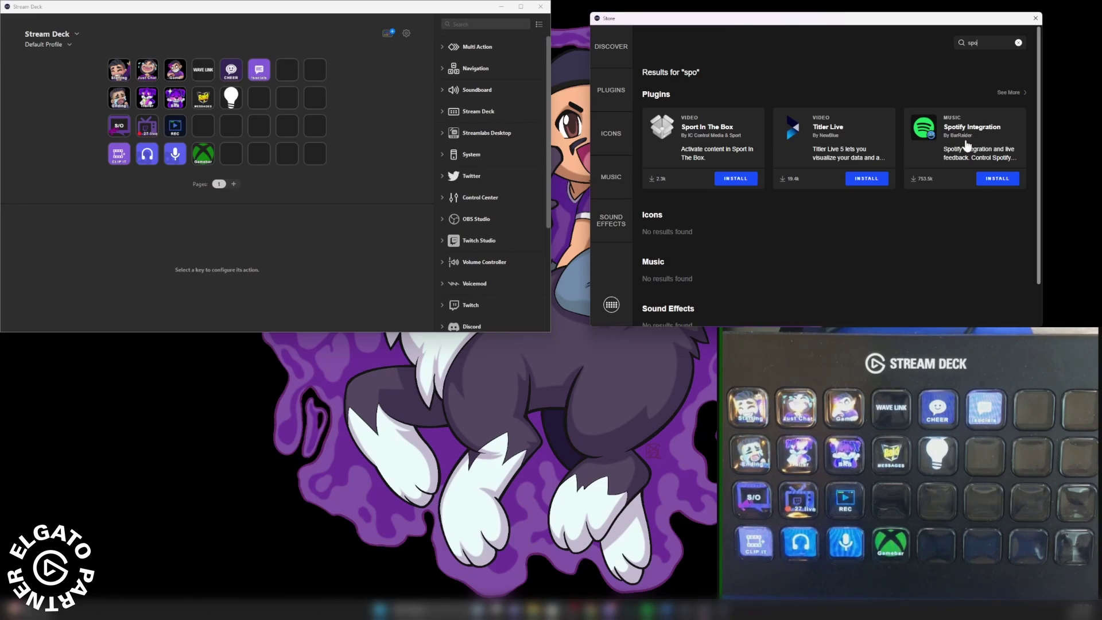
click(983, 181)
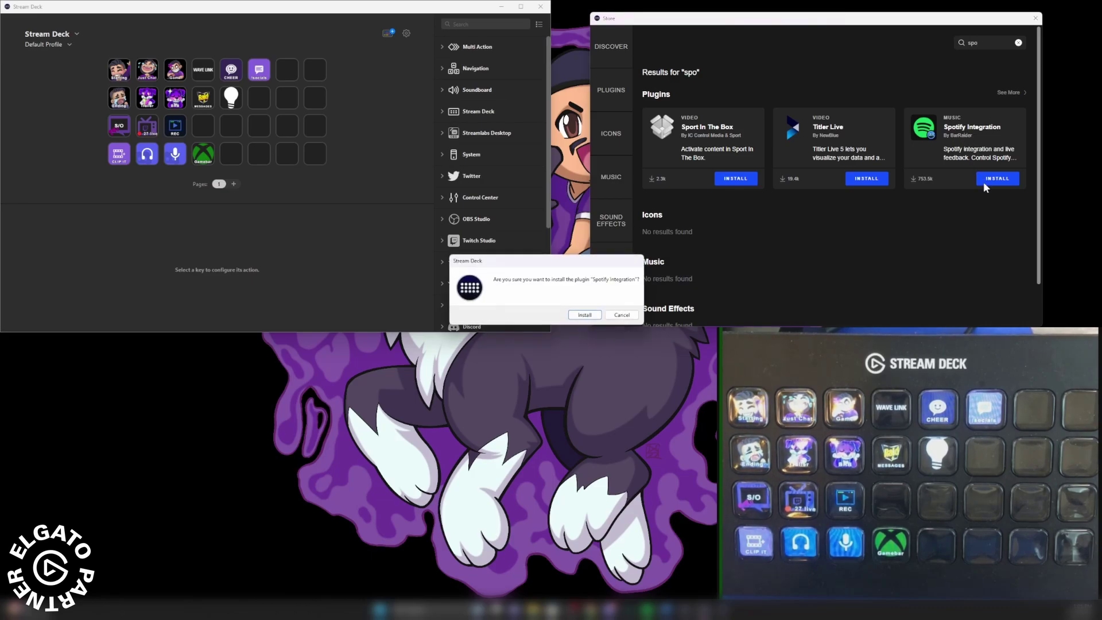
key(Return)
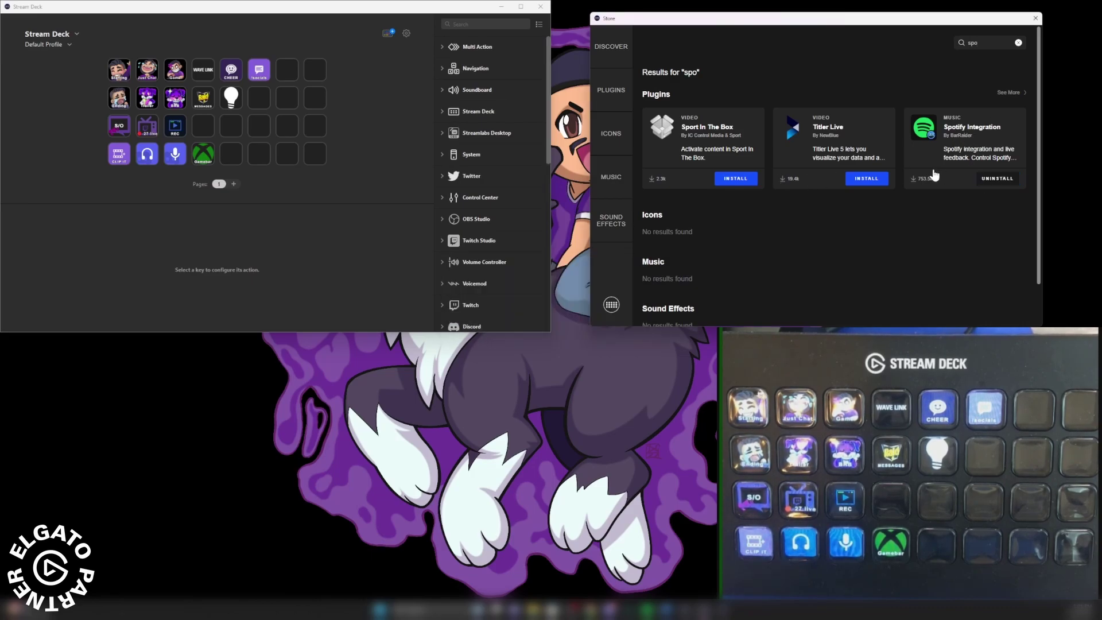
click(1036, 22)
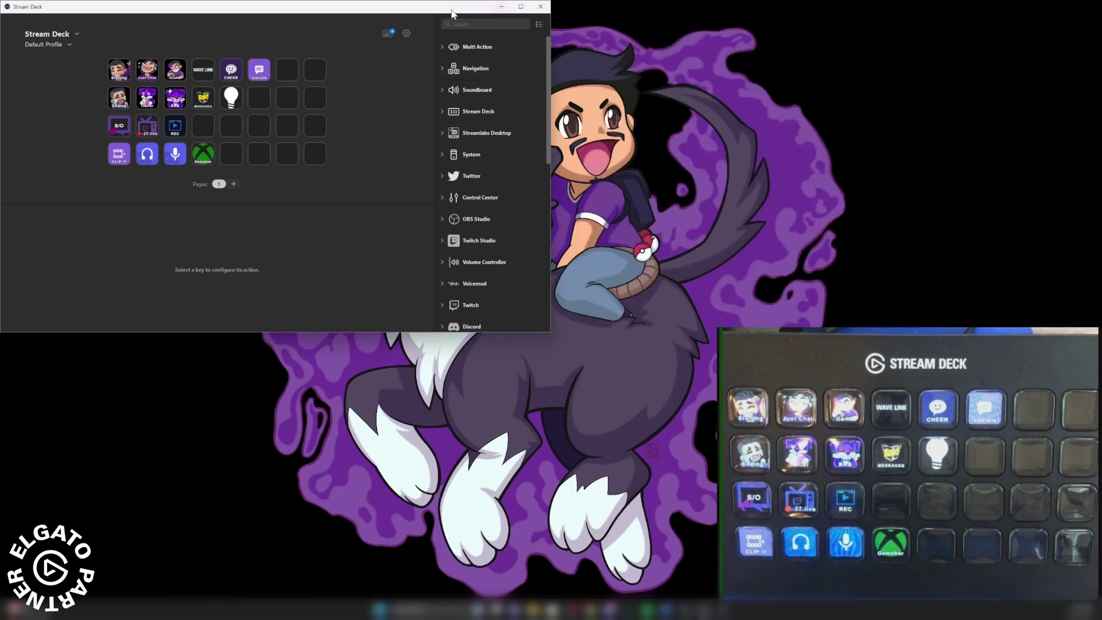
- Reposition the window and browse the new Spotify [BarRaider] action group
drag(452, 16, 1003, 17)
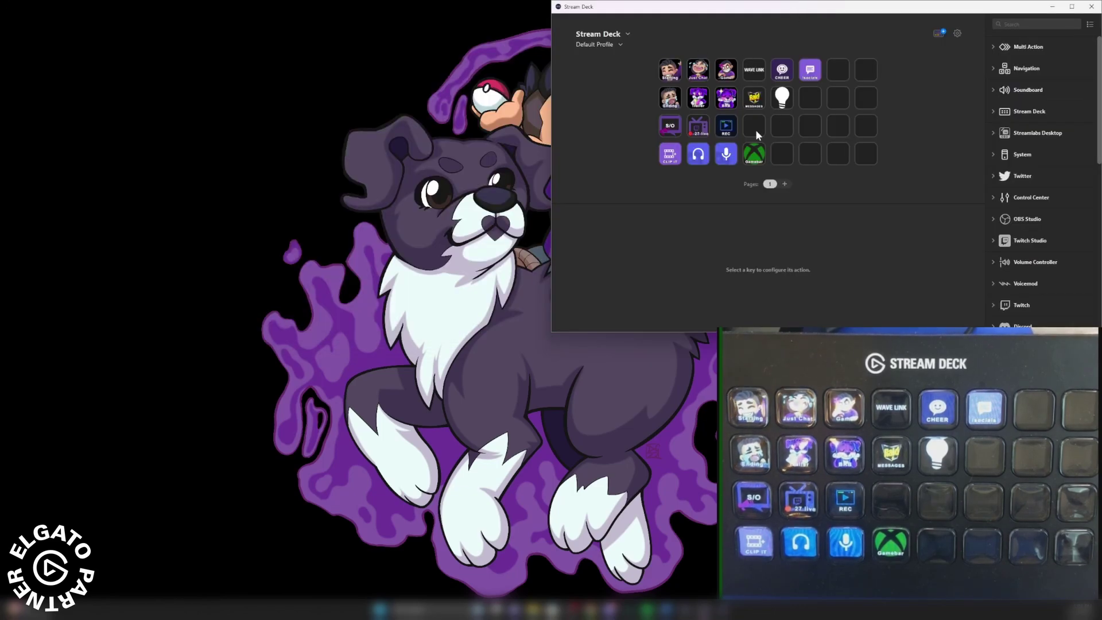
scroll(1005, 112, down, 10)
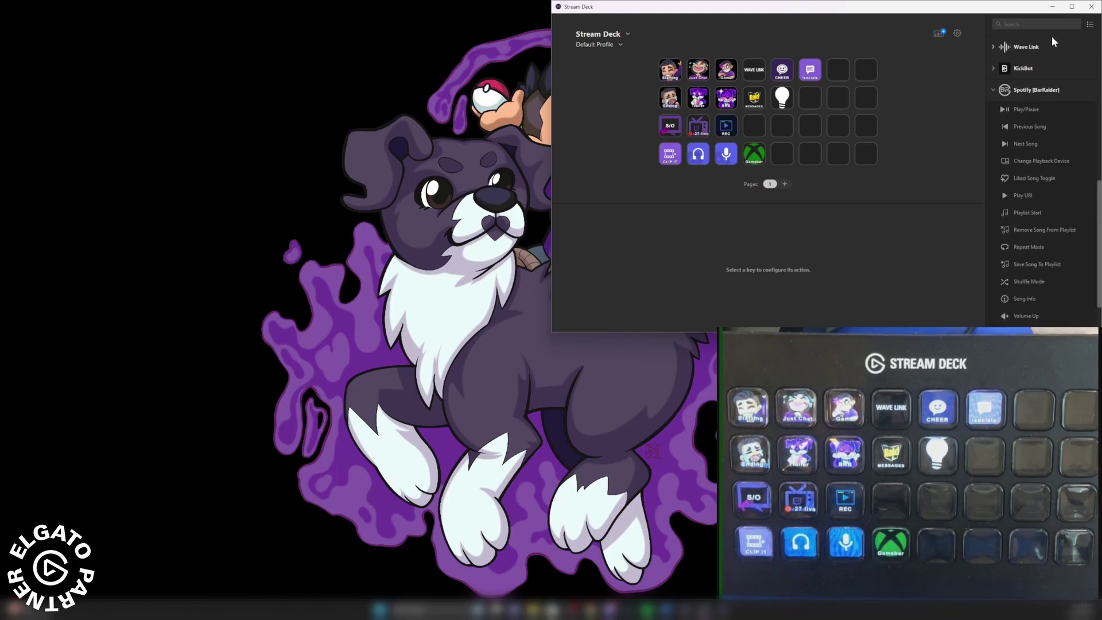
drag(1051, 6, 1026, 22)
scroll(1014, 198, down, 3)
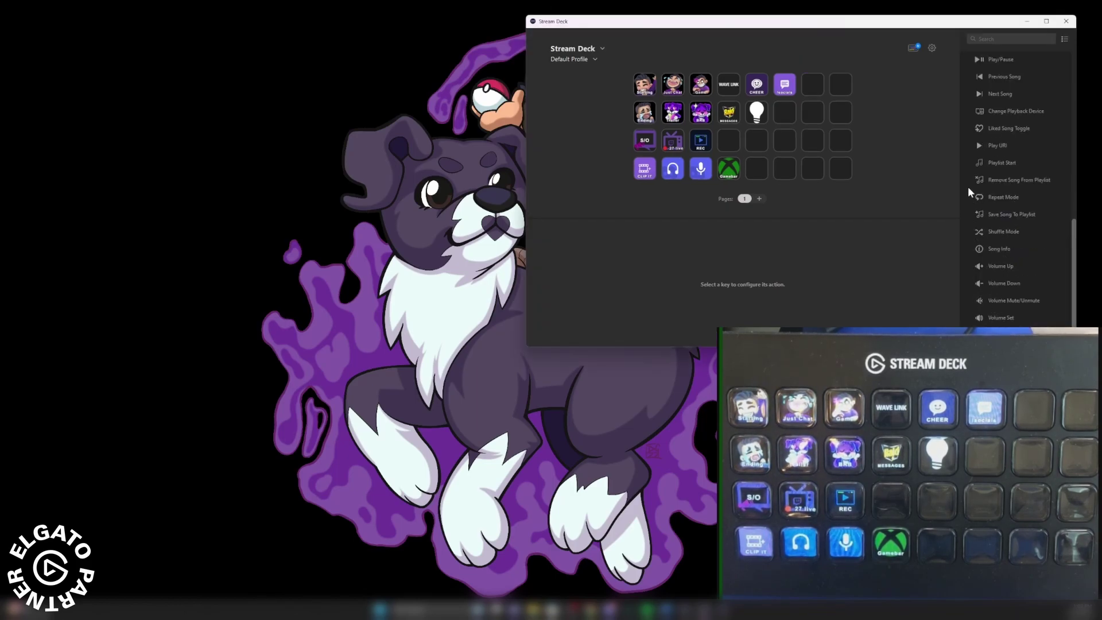
scroll(968, 187, up, 3)
click(969, 237)
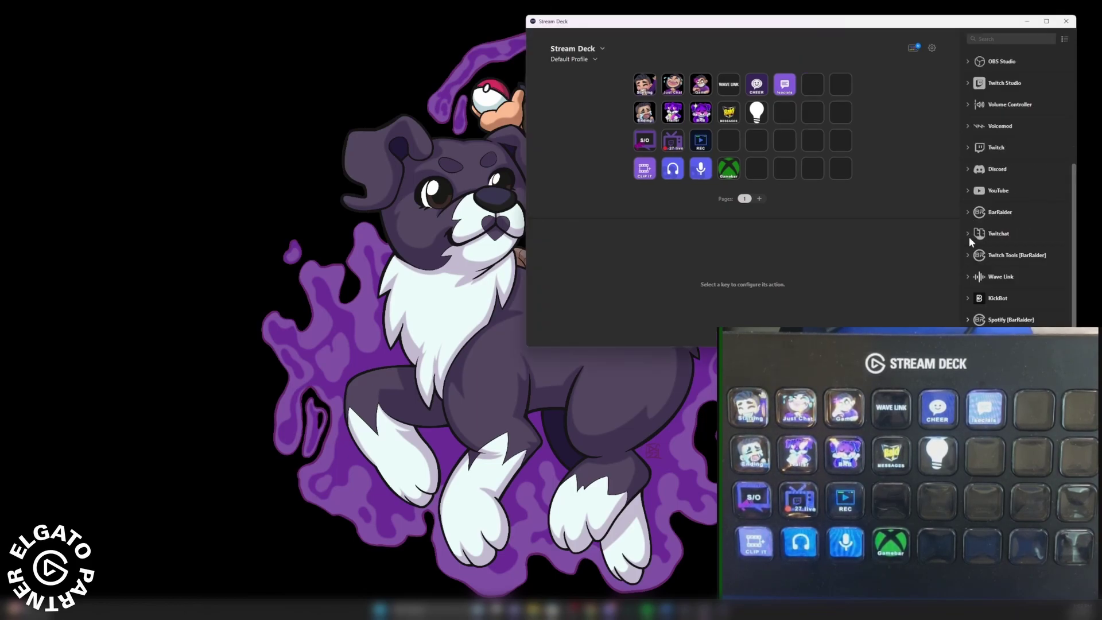
click(980, 318)
- Return to the top of the actions list and expand the Navigation actions
scroll(976, 284, down, 3)
scroll(977, 290, down, 2)
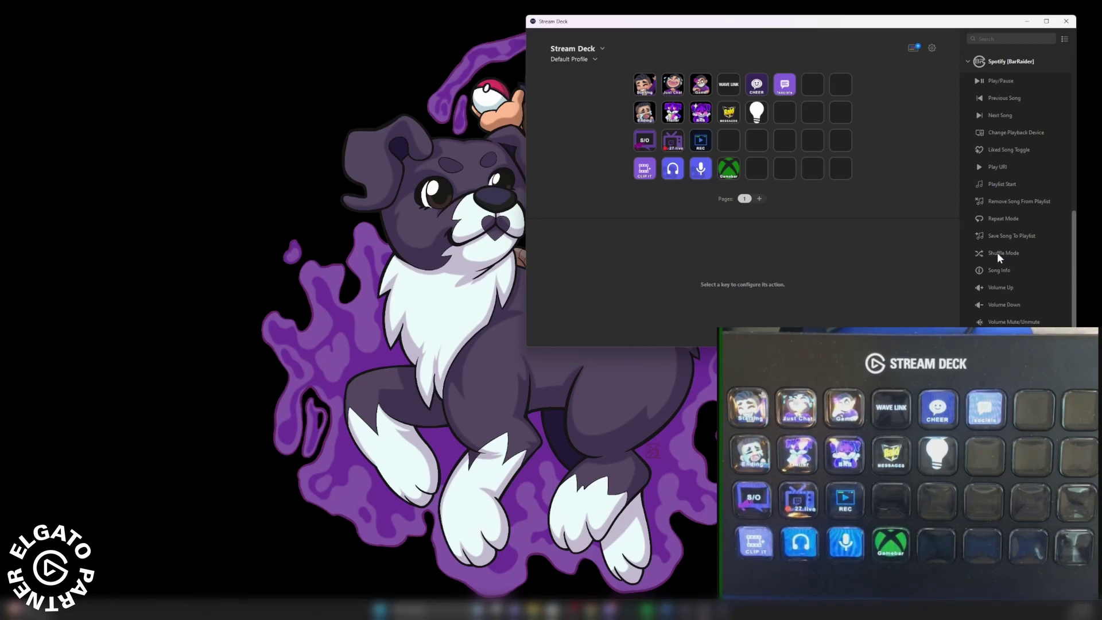
scroll(997, 252, up, 2)
scroll(999, 264, up, 4)
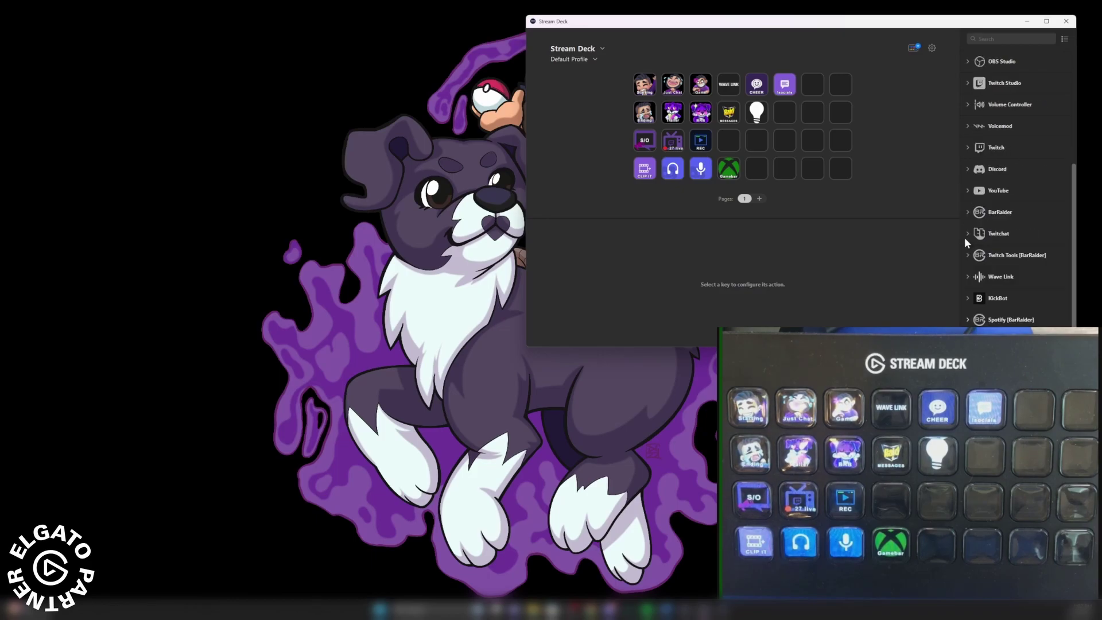
scroll(967, 128, up, 8)
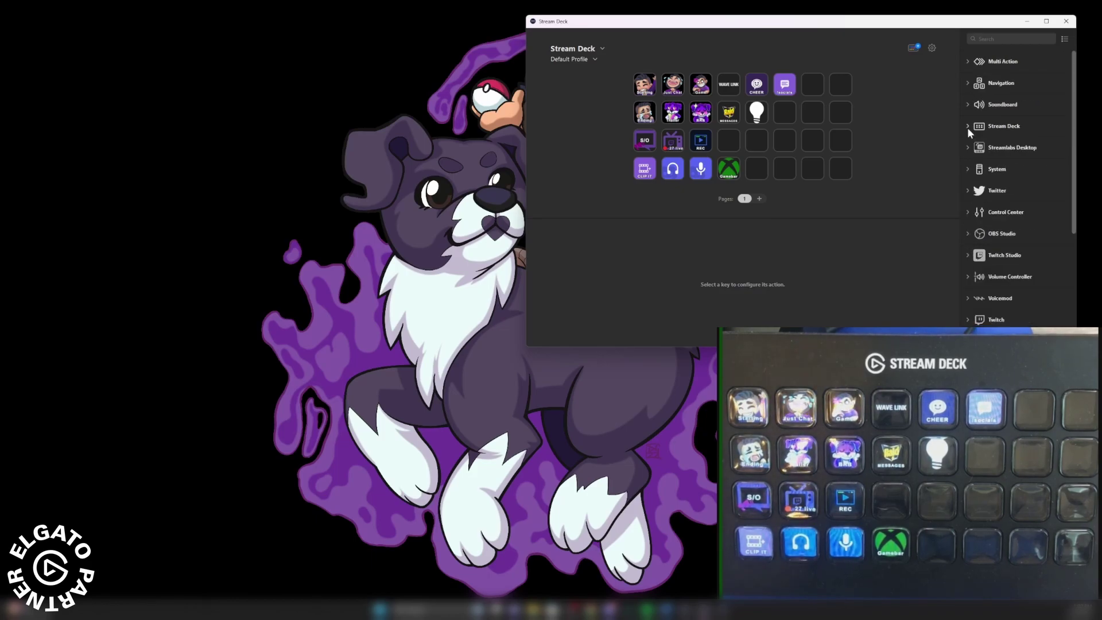
click(968, 85)
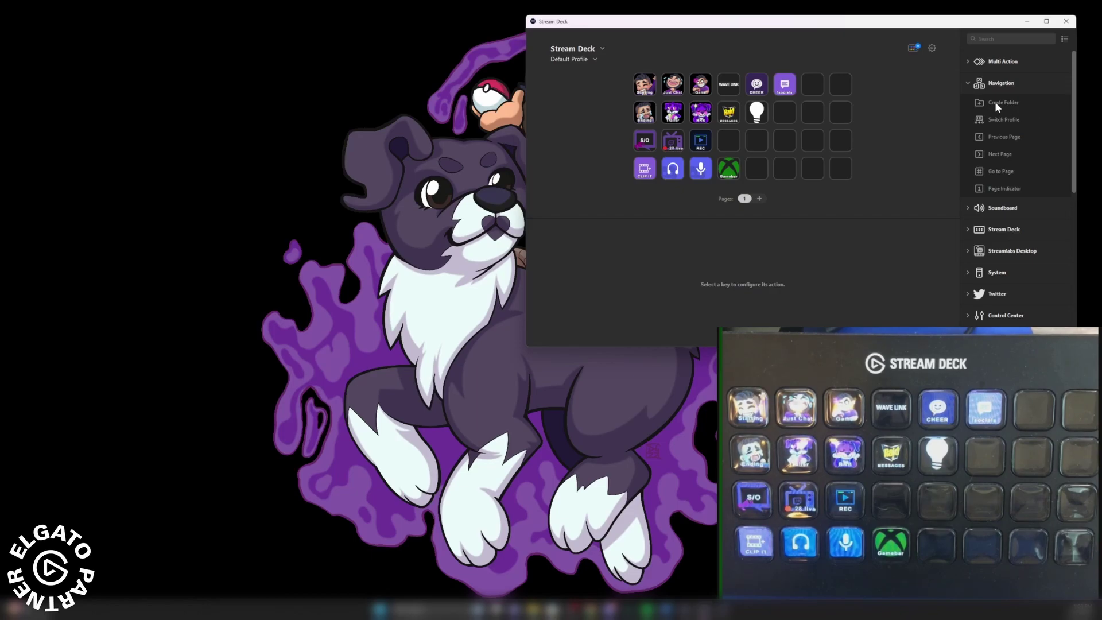
- Add a folder key next to REC with the green Spotify logo from 'streamdeck icons', then open it
drag(994, 102, 728, 145)
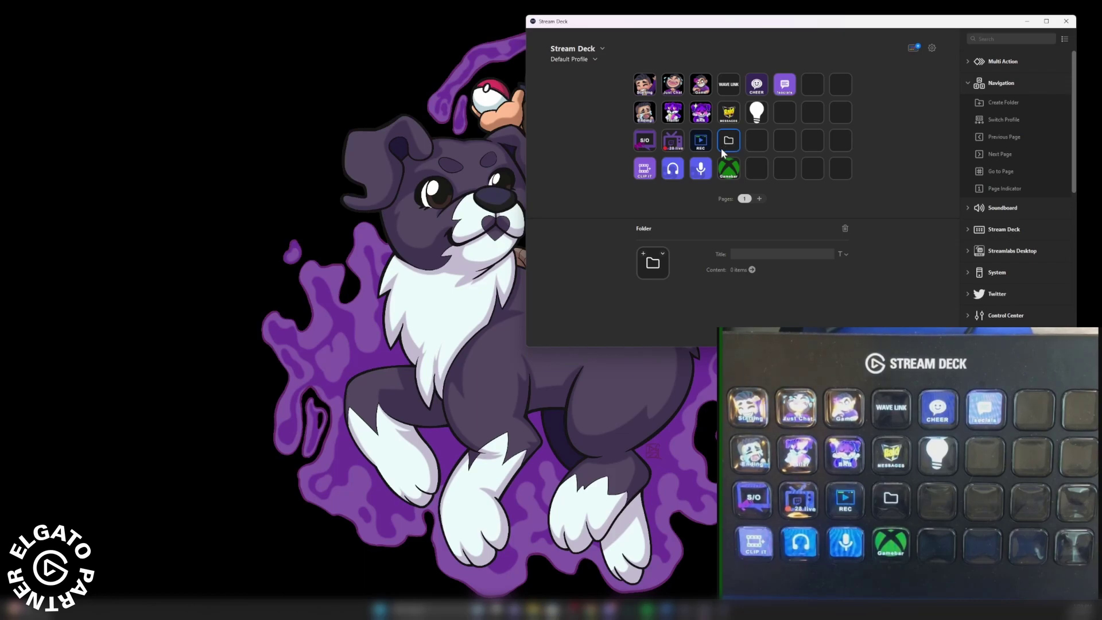
click(663, 256)
click(672, 269)
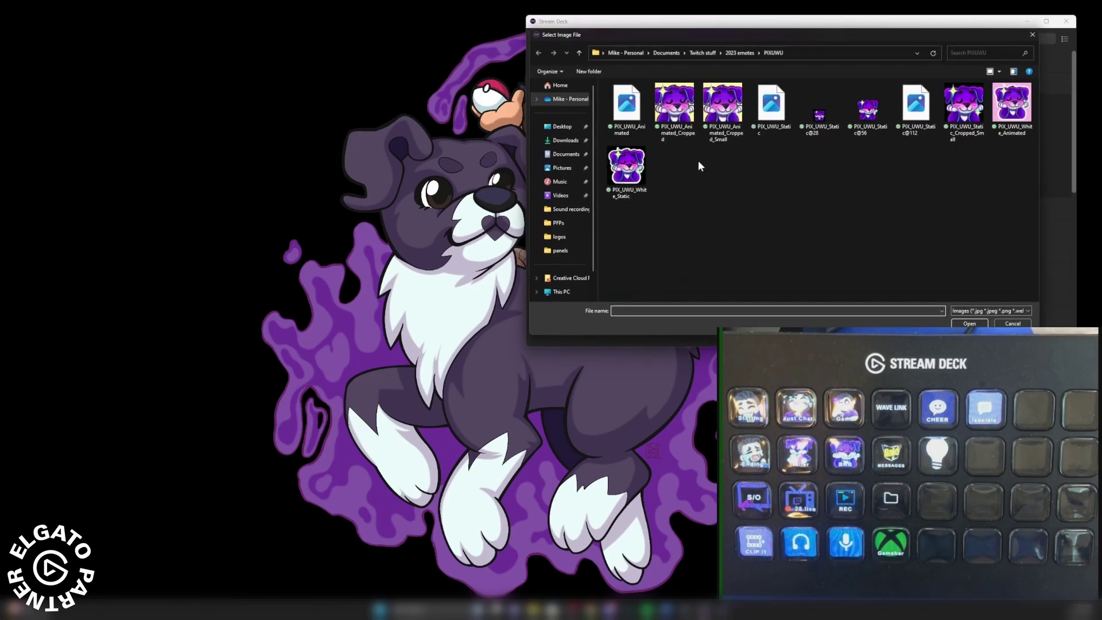
key(alt+Up)
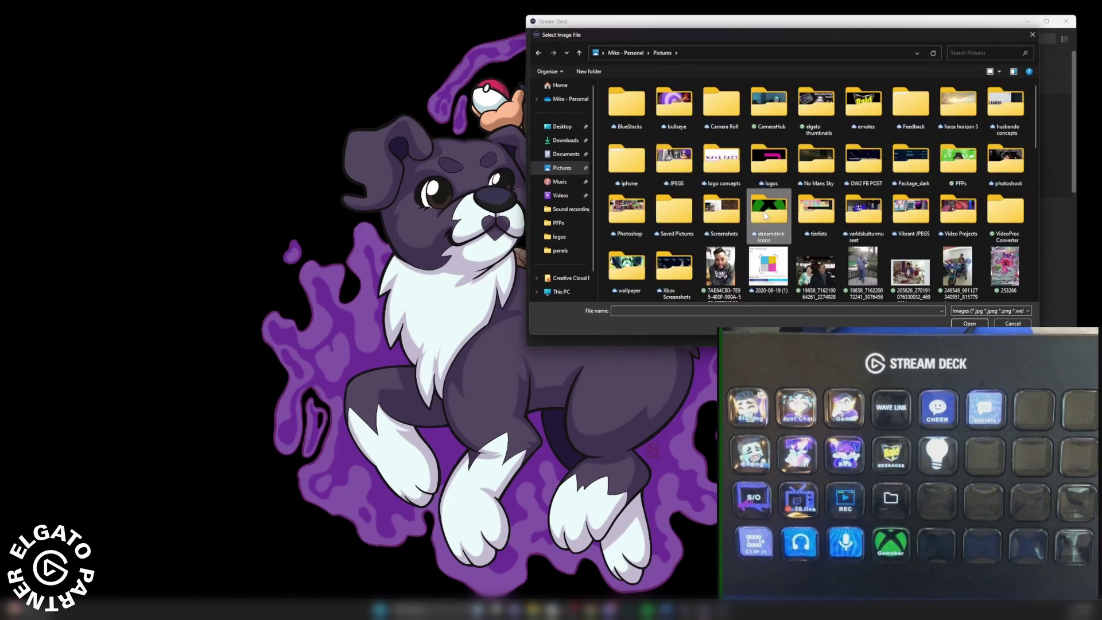
double_click(772, 208)
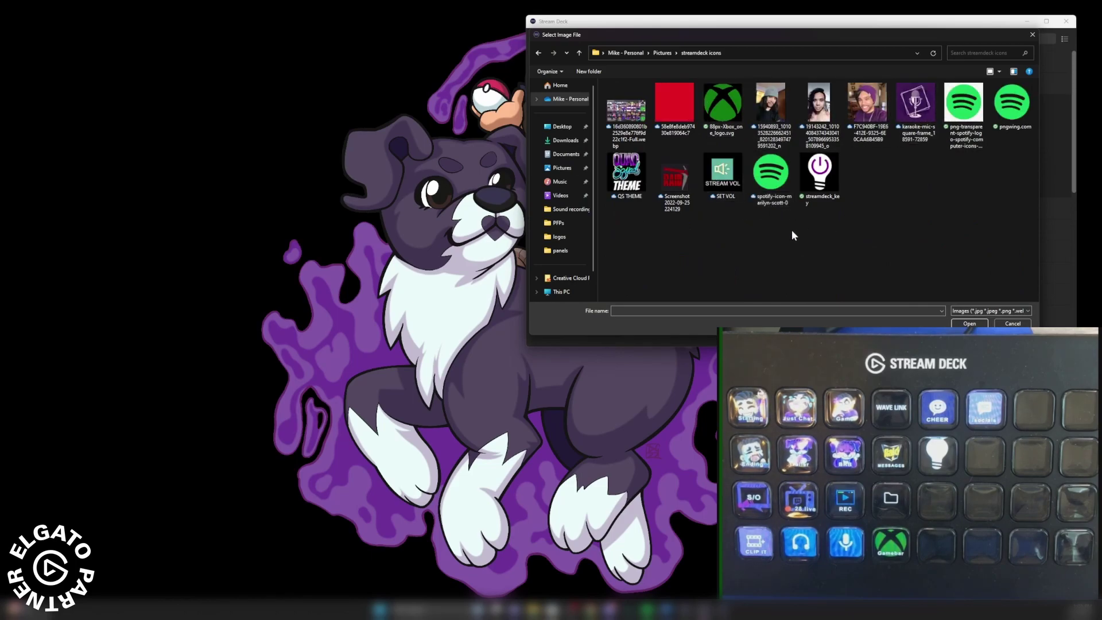
click(772, 166)
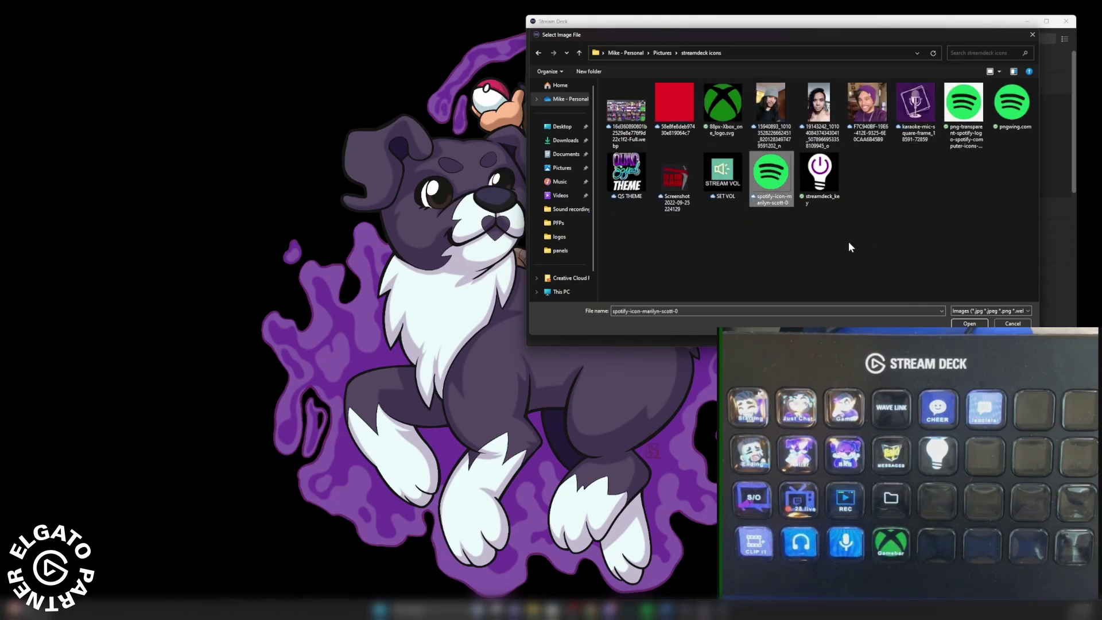
click(956, 325)
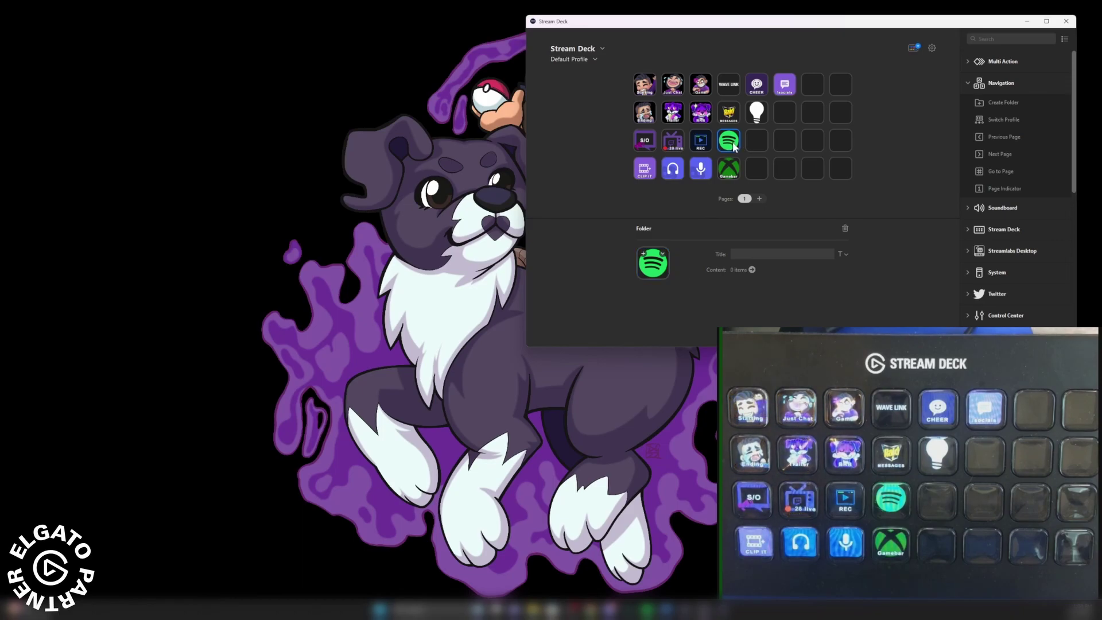
double_click(732, 144)
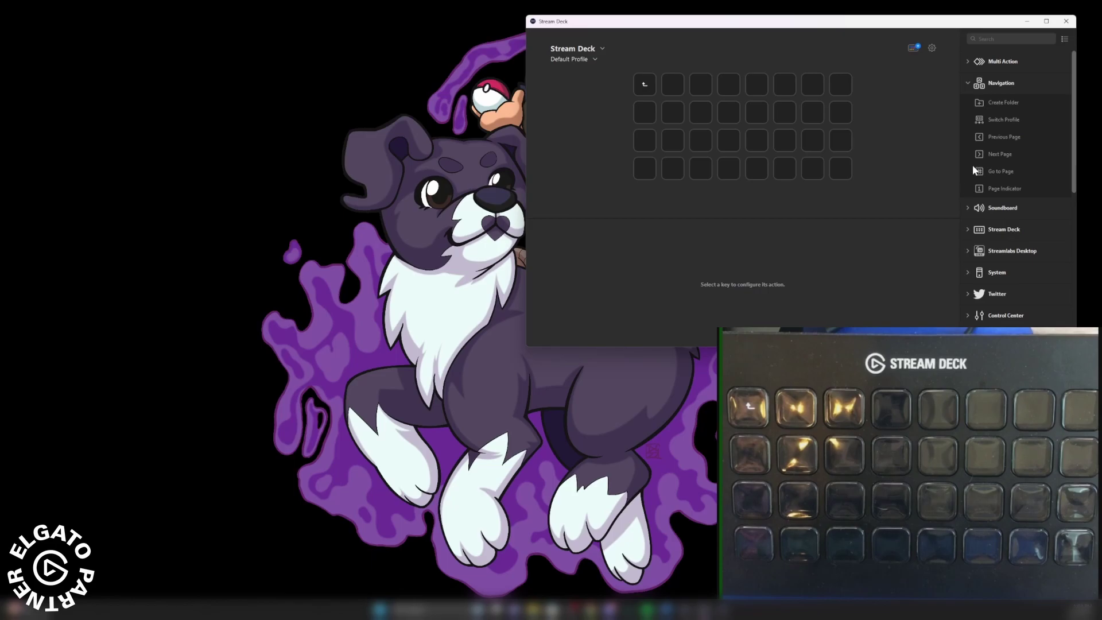
- Scroll the actions panel and expand the Spotify [BarRaider] group inside the empty folder
scroll(980, 162, down, 10)
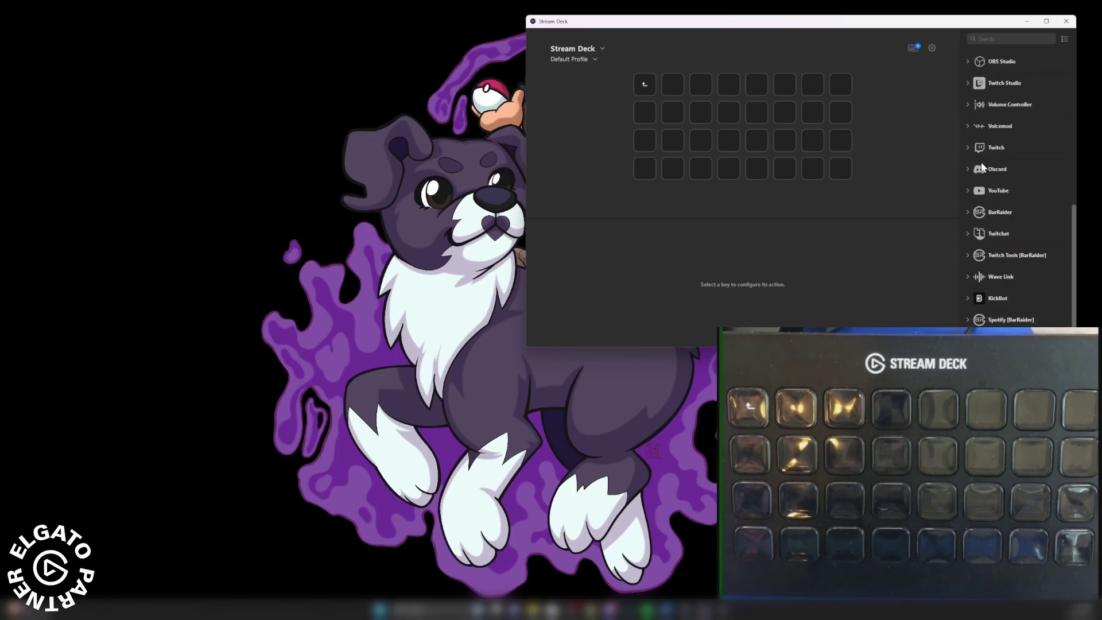
click(975, 321)
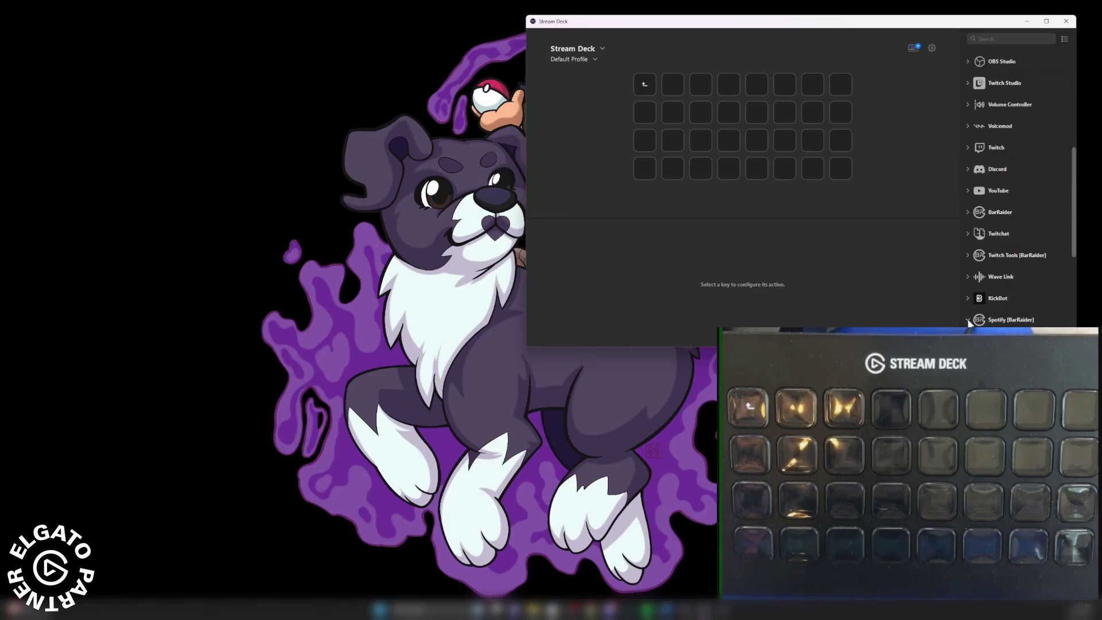
scroll(976, 274, down, 5)
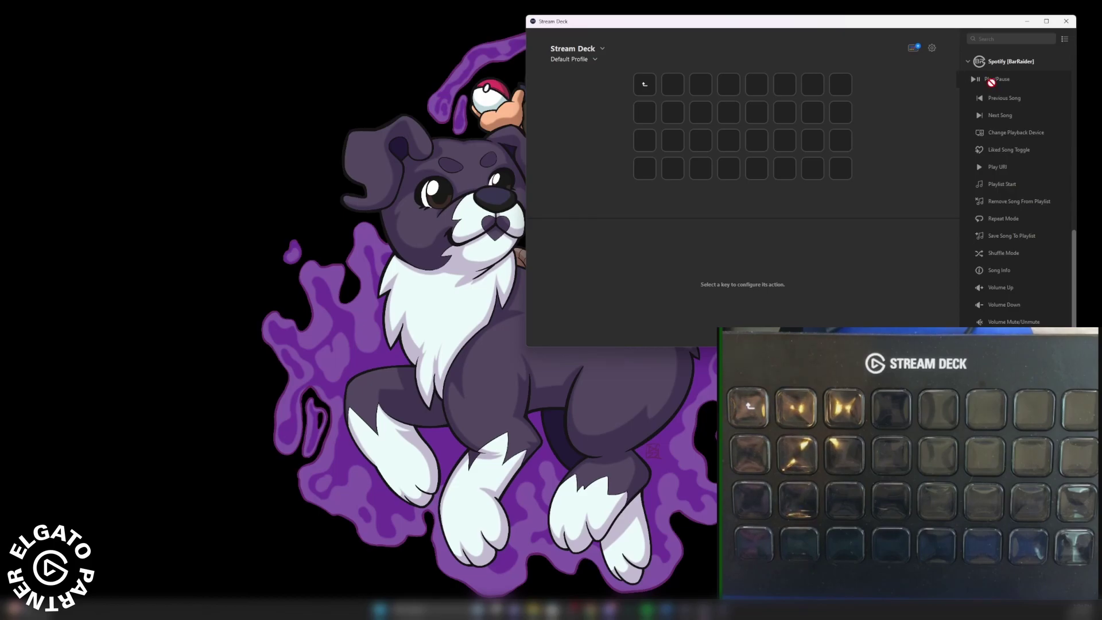
- Drop a Spotify Play/Pause action into the folder and move the resulting setup window up
drag(990, 80, 674, 87)
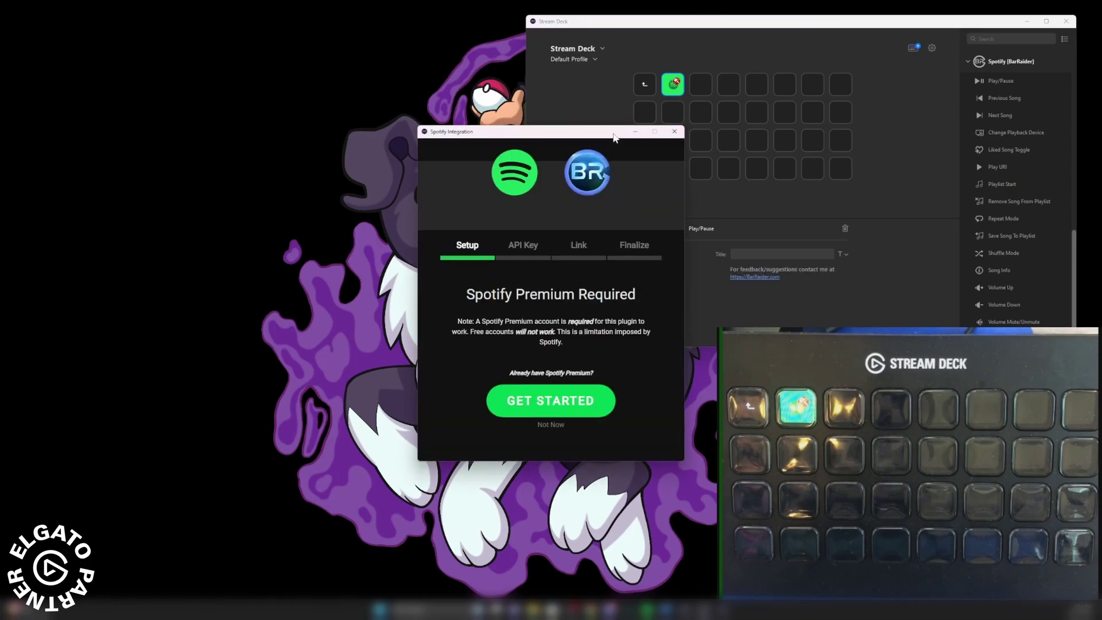
drag(612, 136, 631, 92)
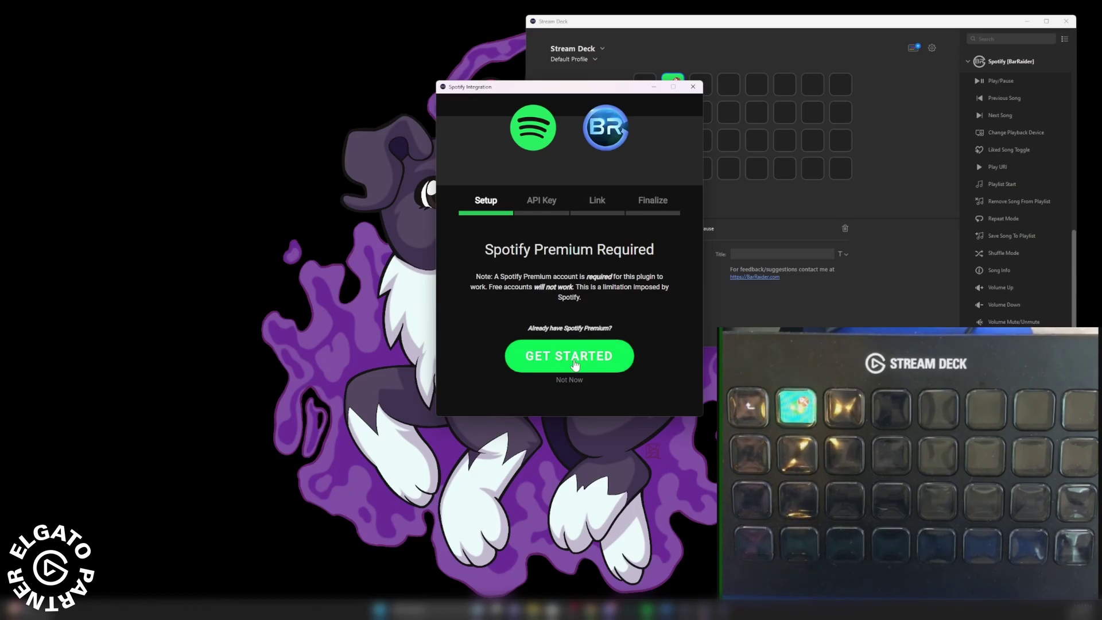
- Confirm Spotify Premium with GET STARTED to reach the Client ID and Secret step
click(573, 361)
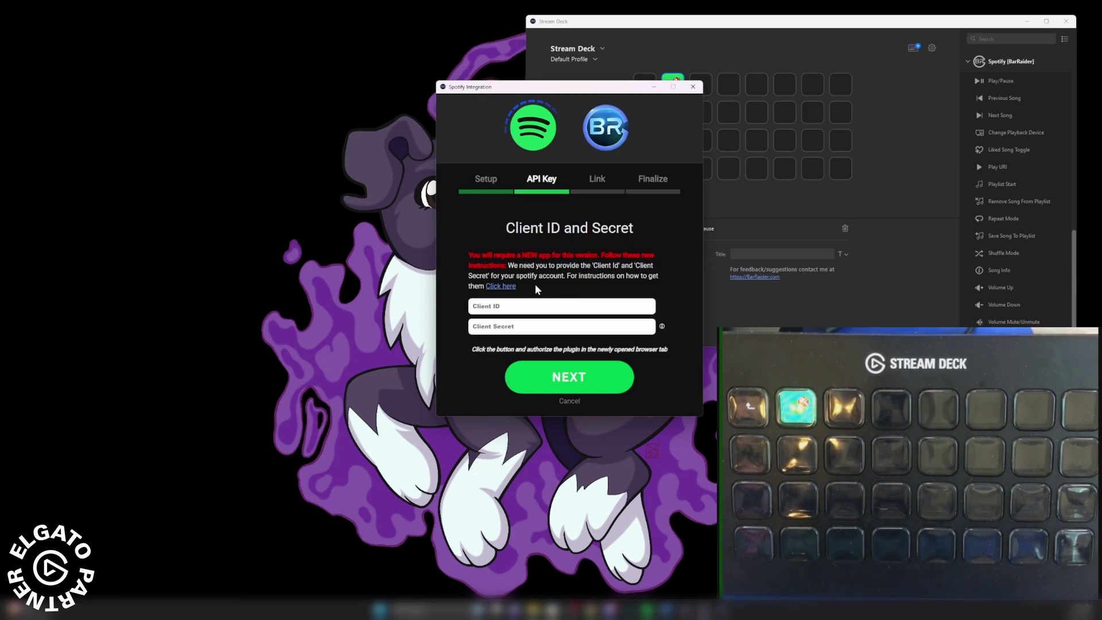
- Open BarRaider's Spotify Getting Started guide and position the browser window at the top left
click(502, 286)
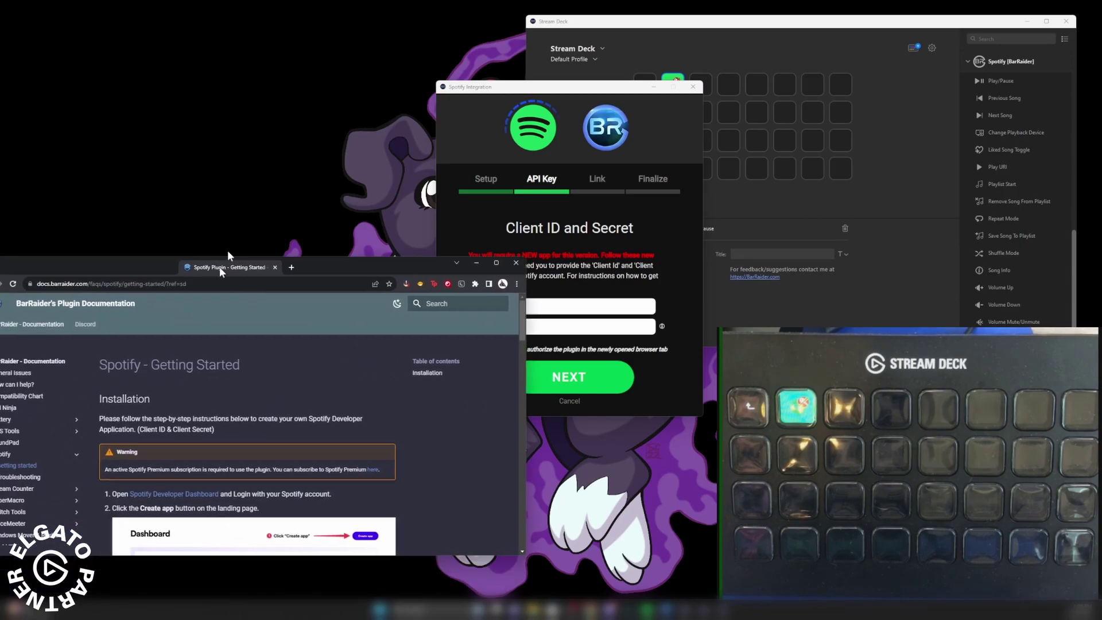
drag(221, 270, 256, 17)
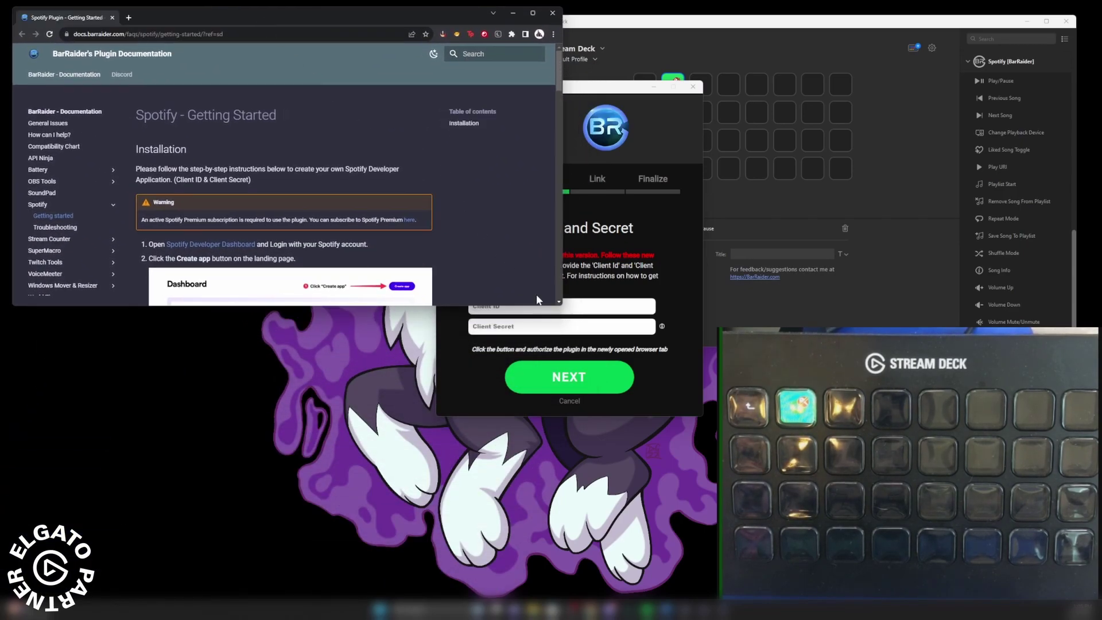
drag(562, 305, 596, 357)
scroll(474, 224, down, 2)
scroll(475, 225, down, 10)
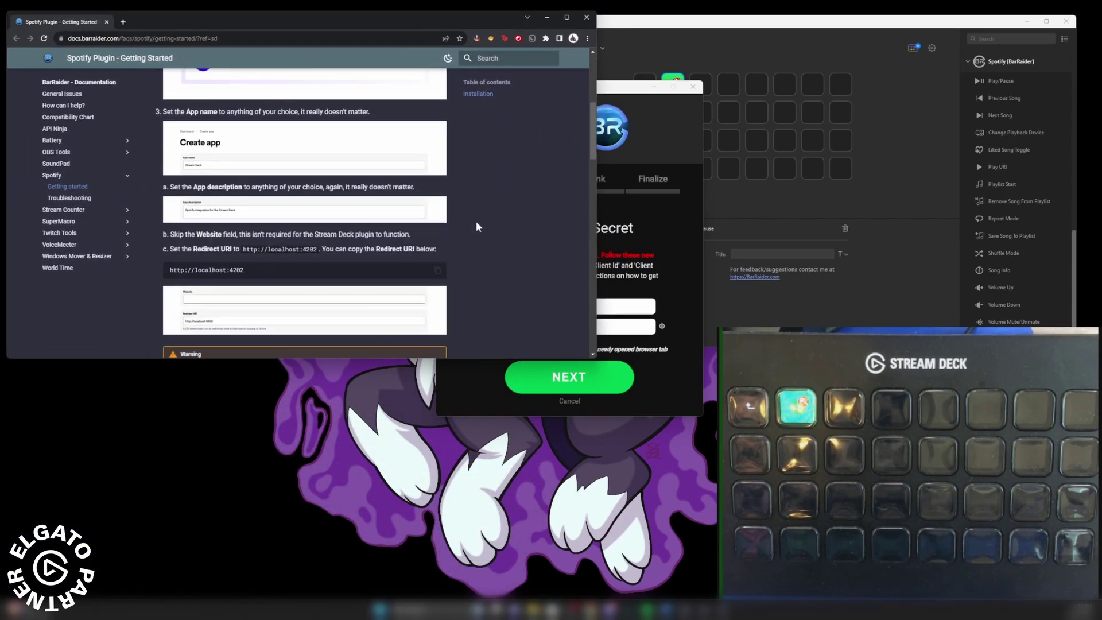
scroll(477, 226, down, 5)
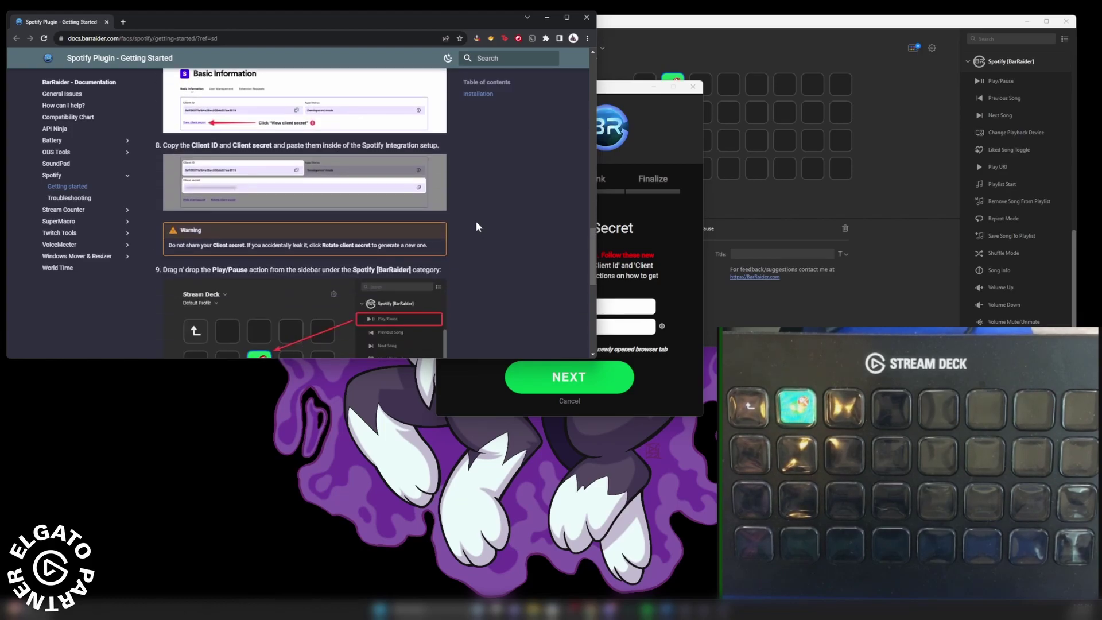
scroll(477, 227, up, 8)
scroll(476, 224, up, 6)
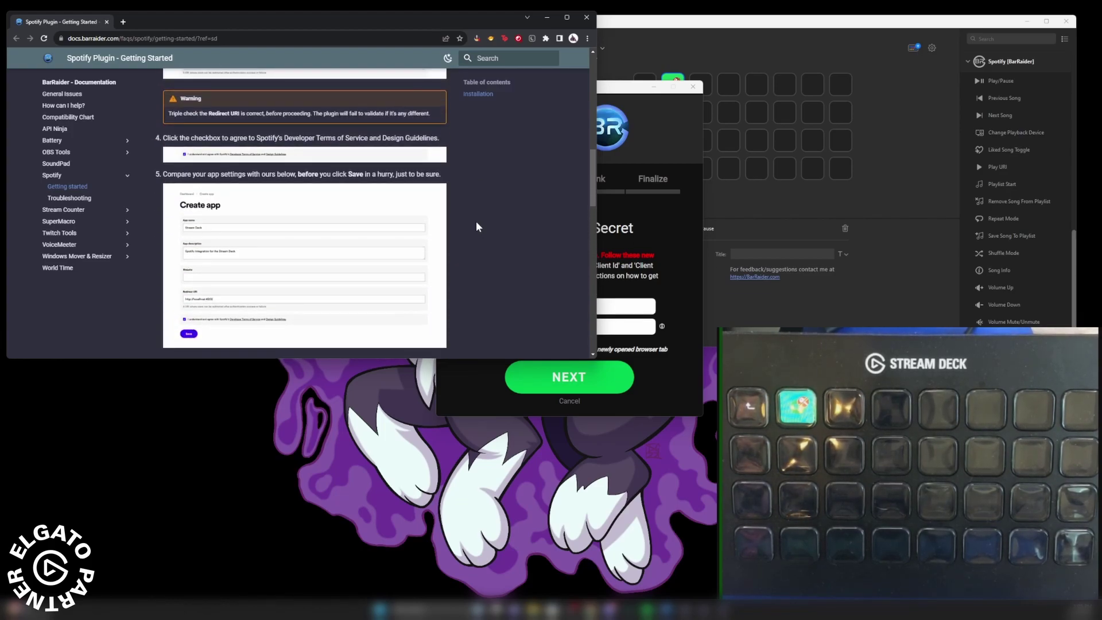
scroll(476, 227, up, 3)
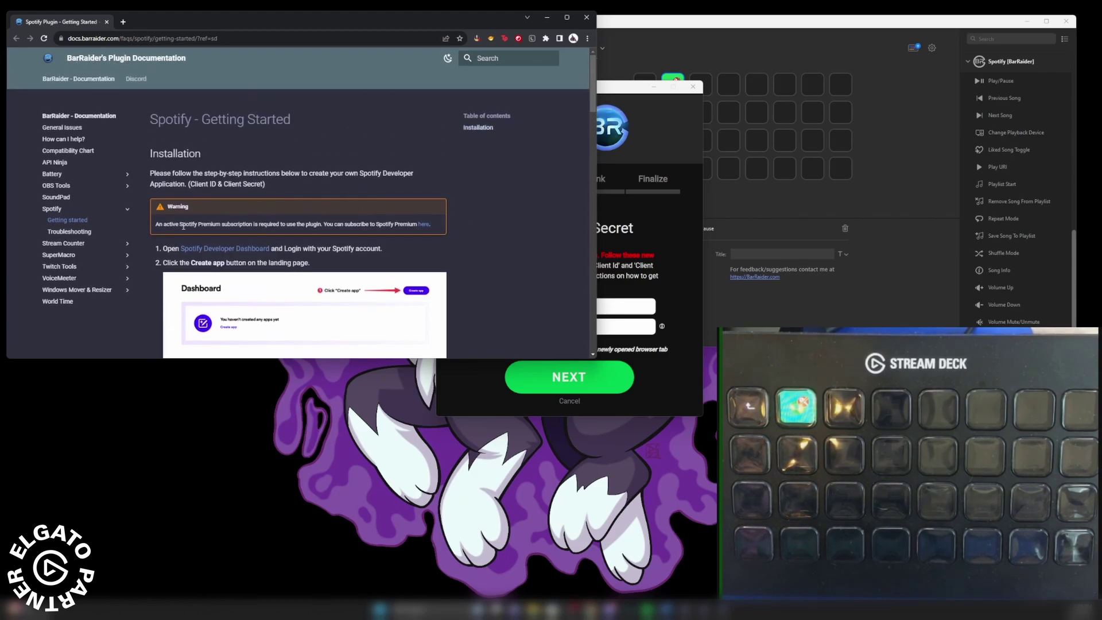
scroll(189, 241, down, 8)
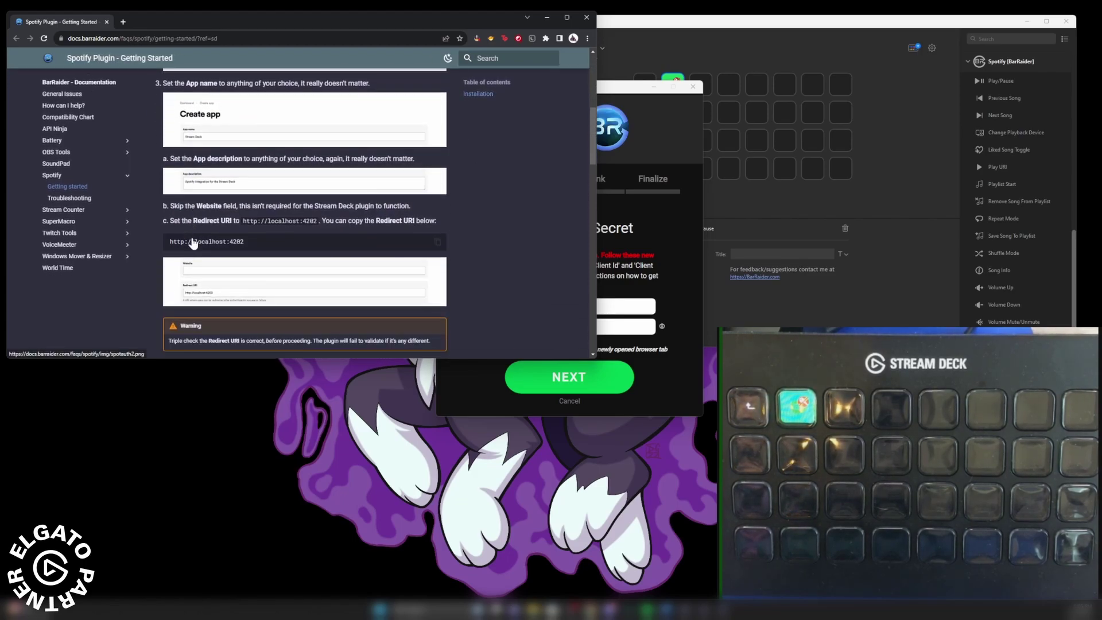
scroll(192, 250, up, 1)
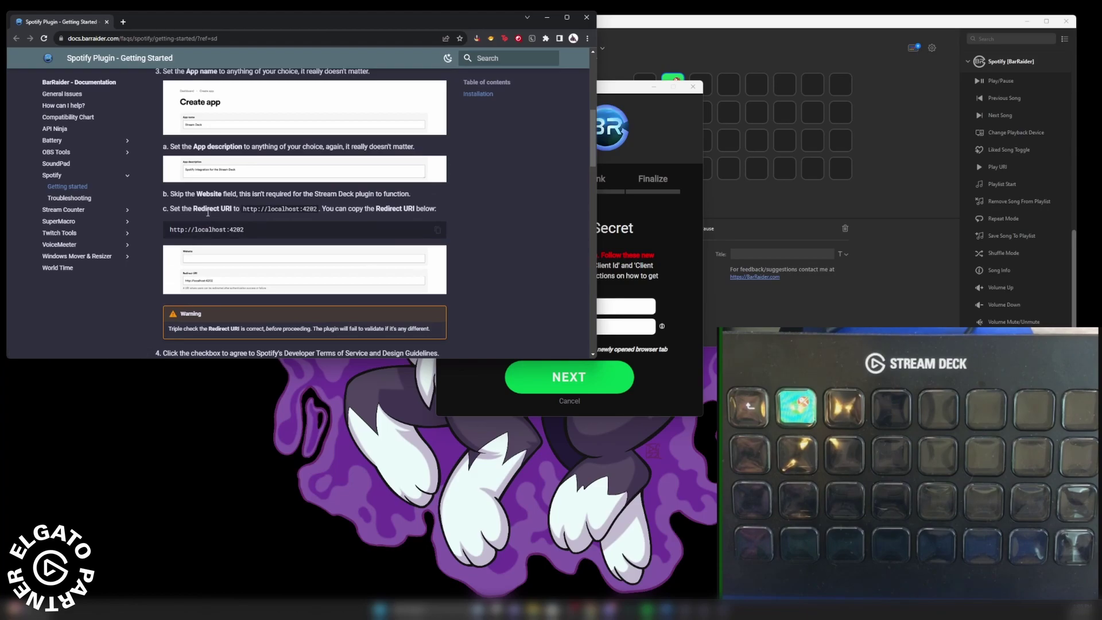
scroll(178, 172, up, 1)
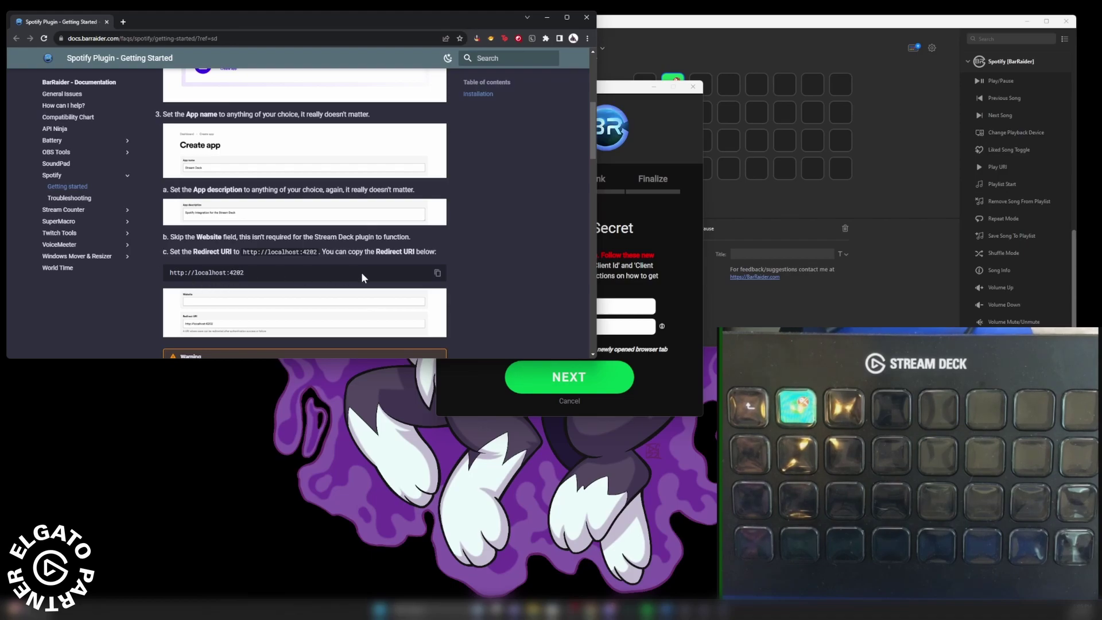
click(437, 273)
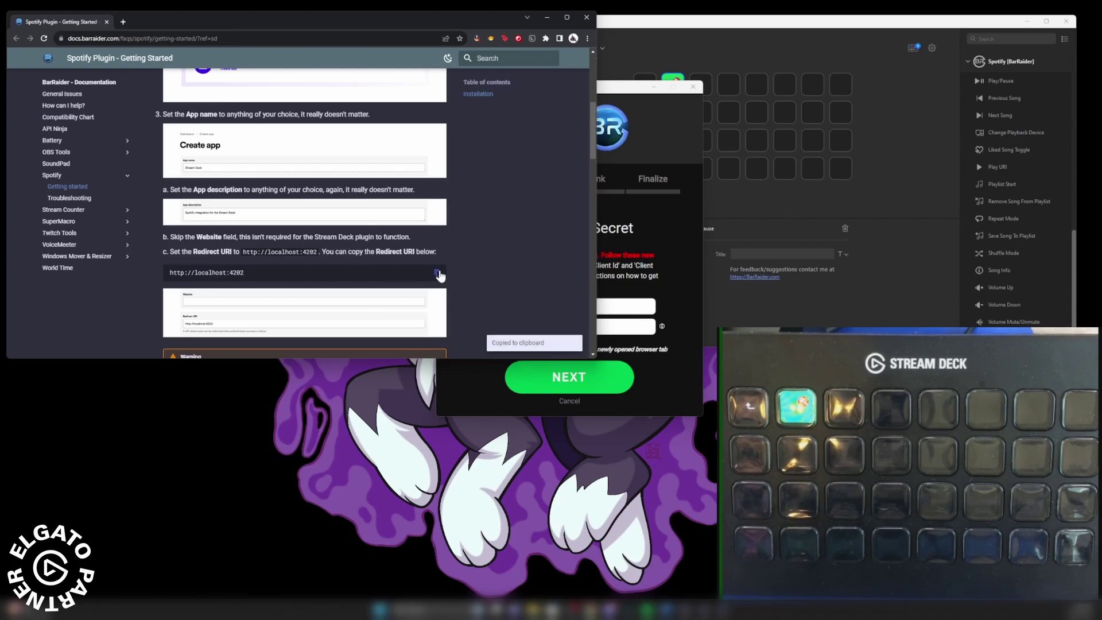
scroll(452, 269, up, 3)
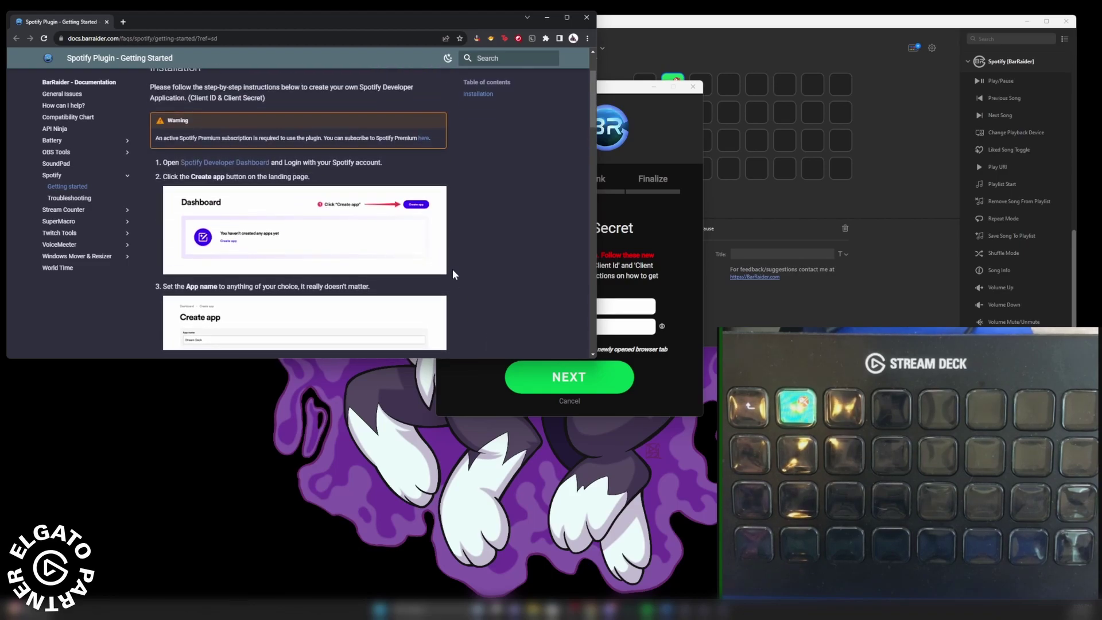
scroll(452, 274, up, 2)
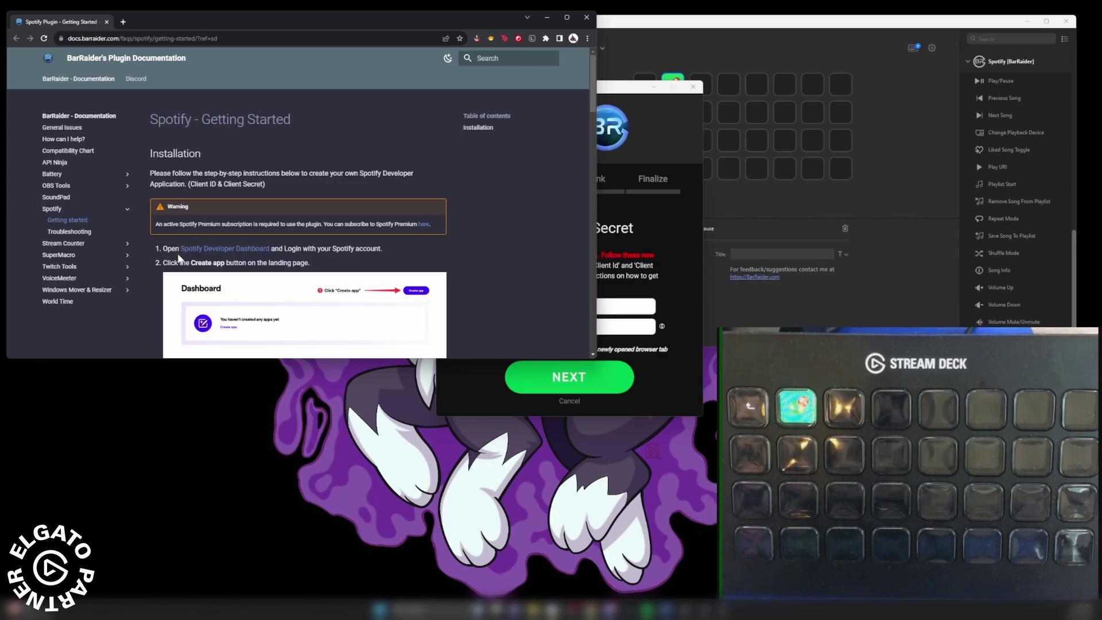
- Open the Spotify Developer Dashboard, view the Stream Deck 01 app, and return to the app list
click(220, 251)
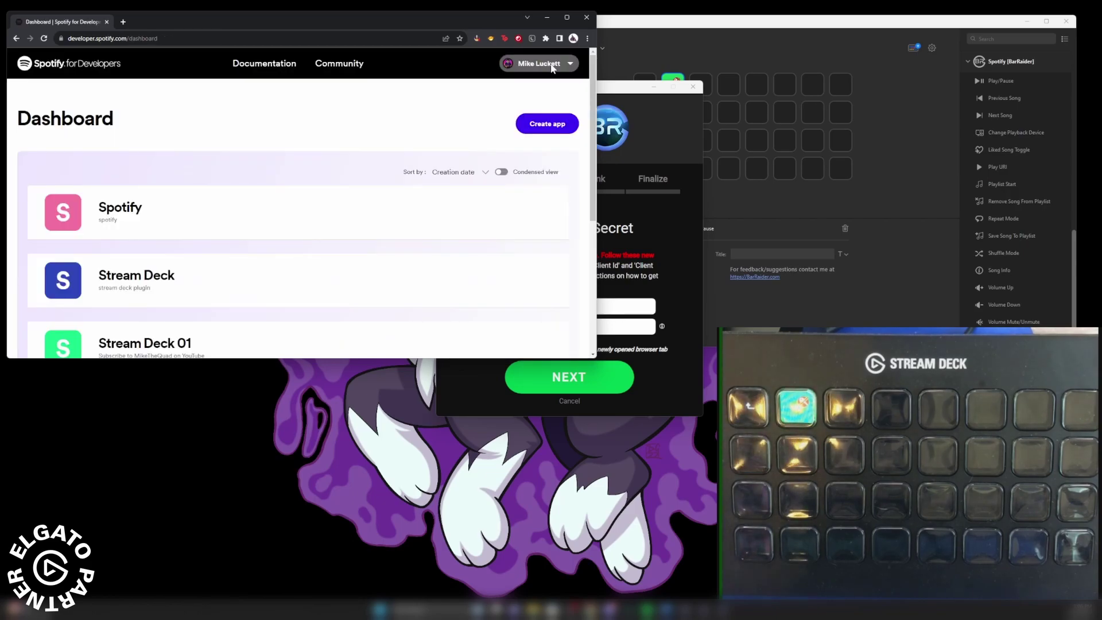
scroll(417, 235, down, 2)
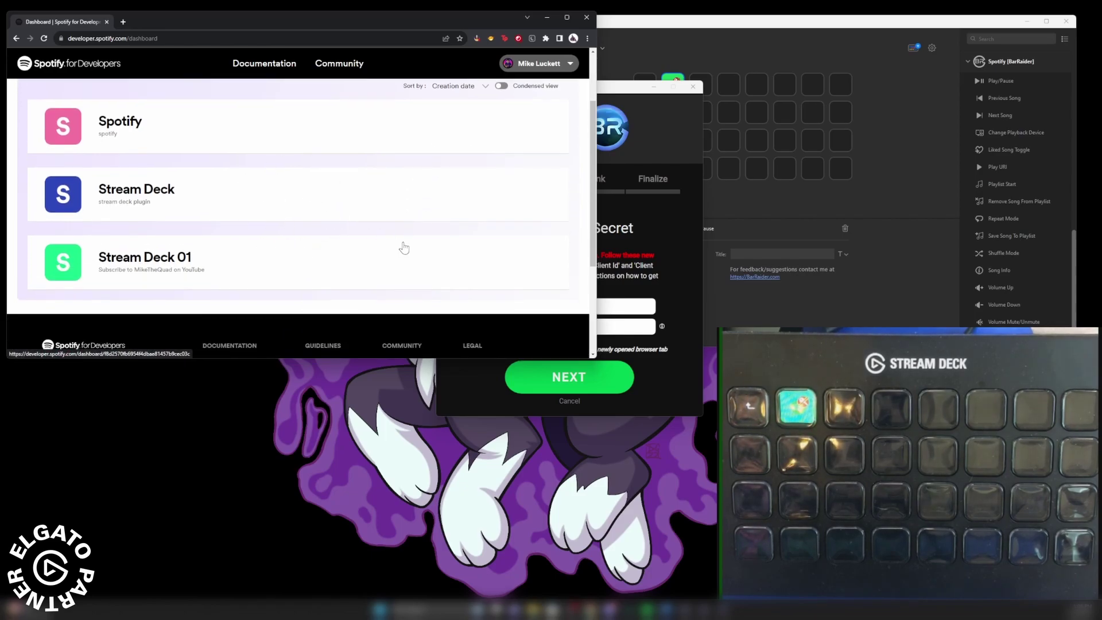
click(386, 263)
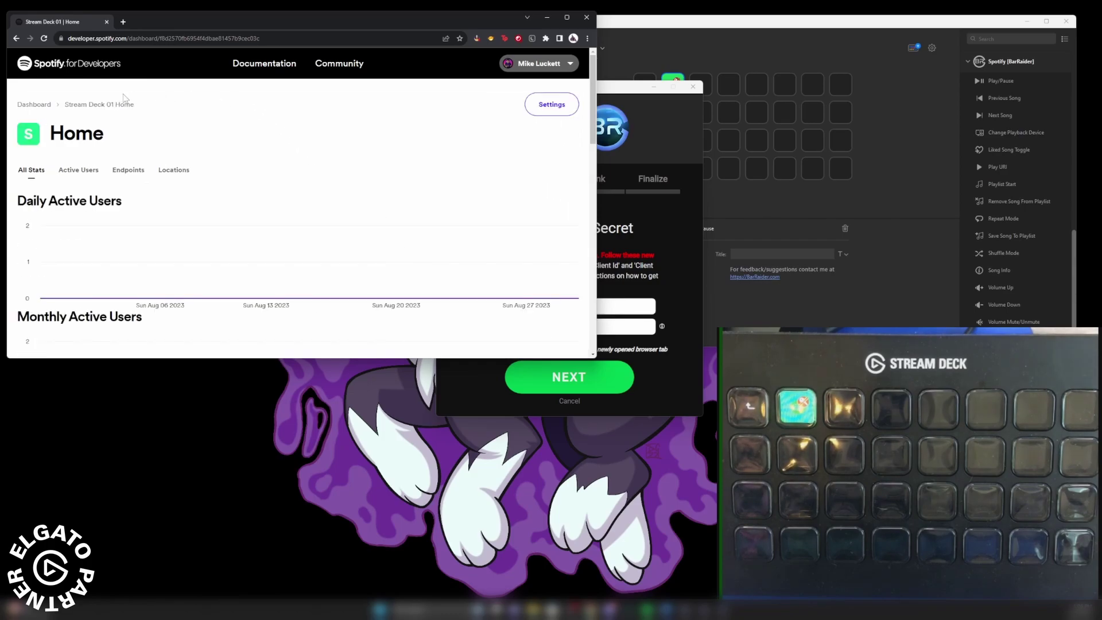
click(44, 105)
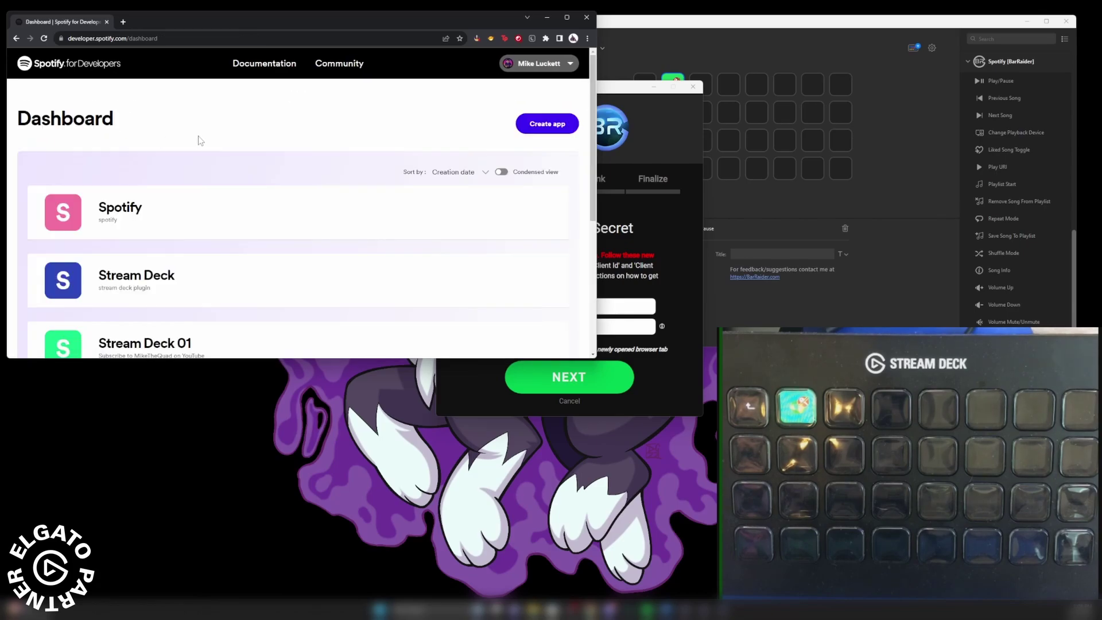
- Start a new Spotify app named 'Stream Deck test' with a channel-promotion description
click(547, 125)
scroll(454, 127, down, 1)
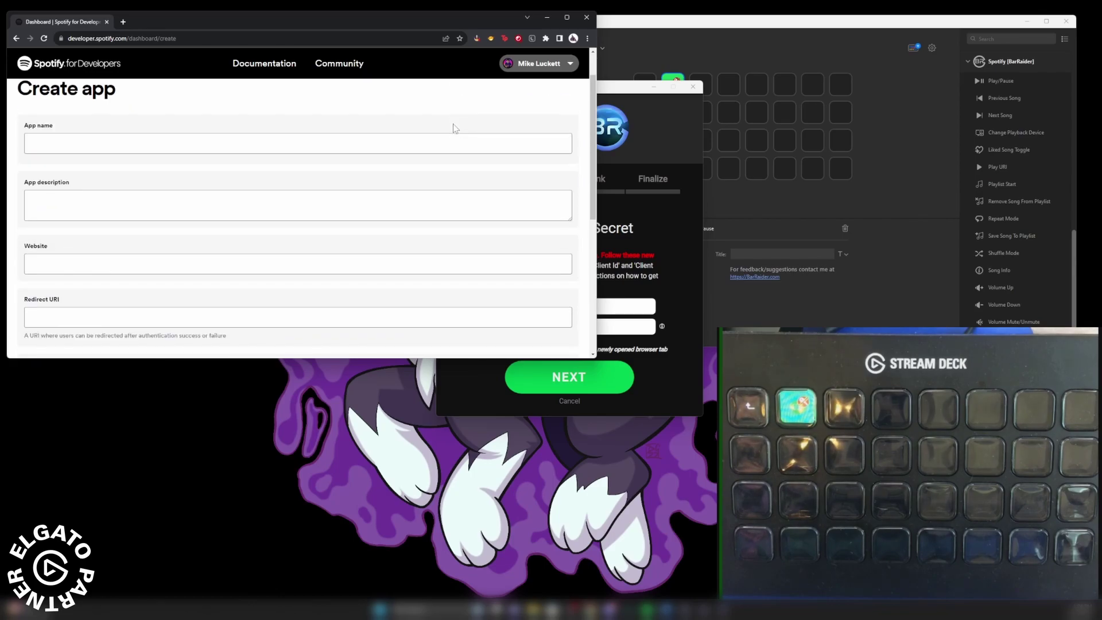
click(434, 137)
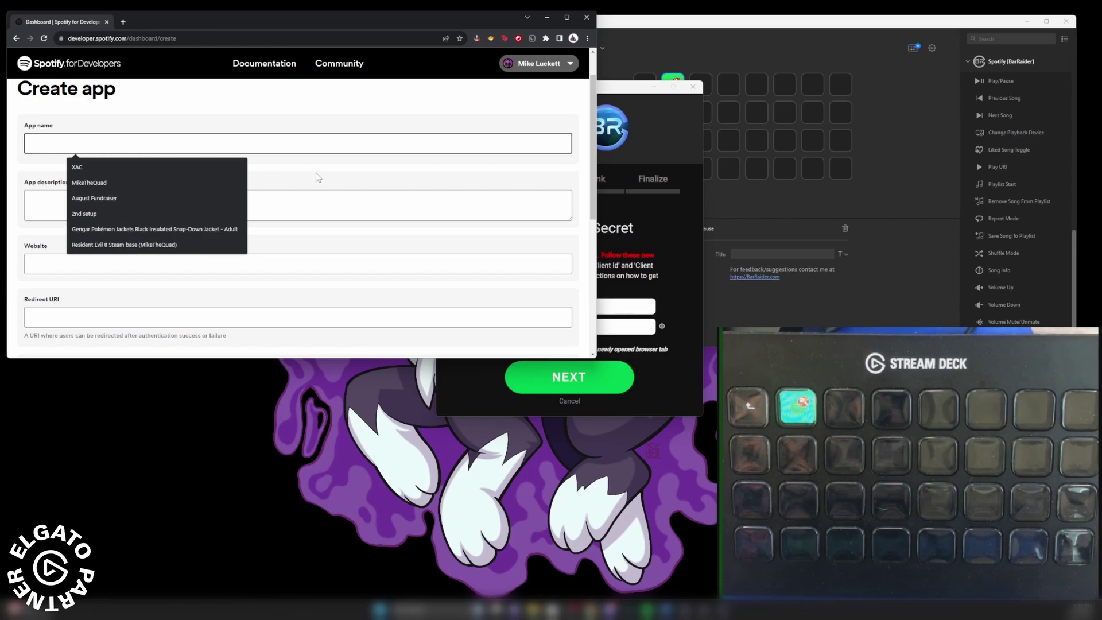
text(Stre)
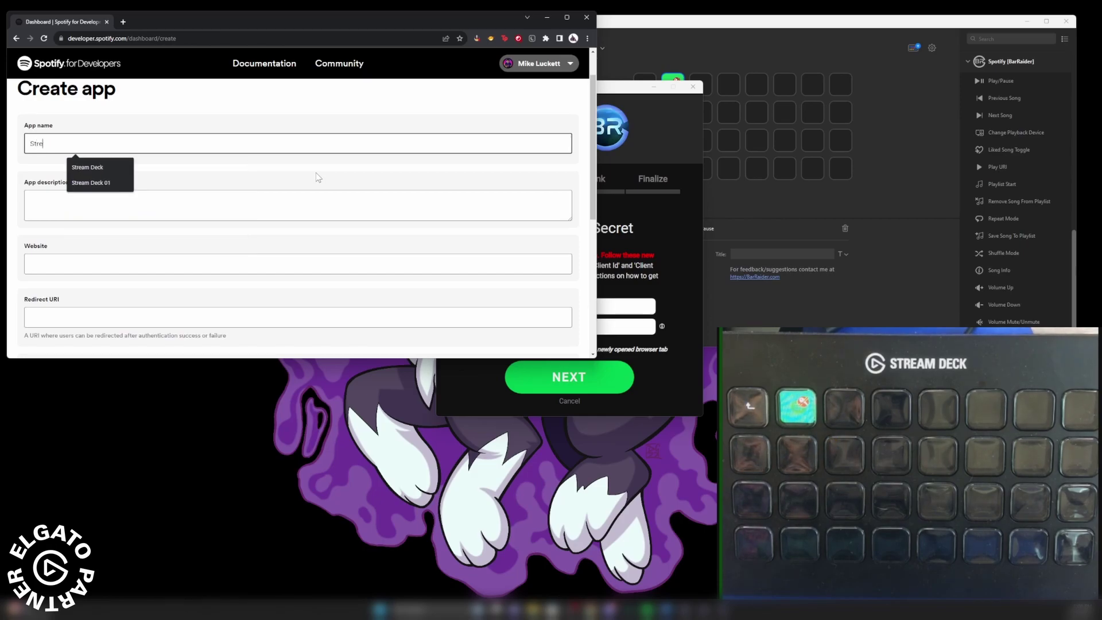
text(am Deck test)
click(310, 204)
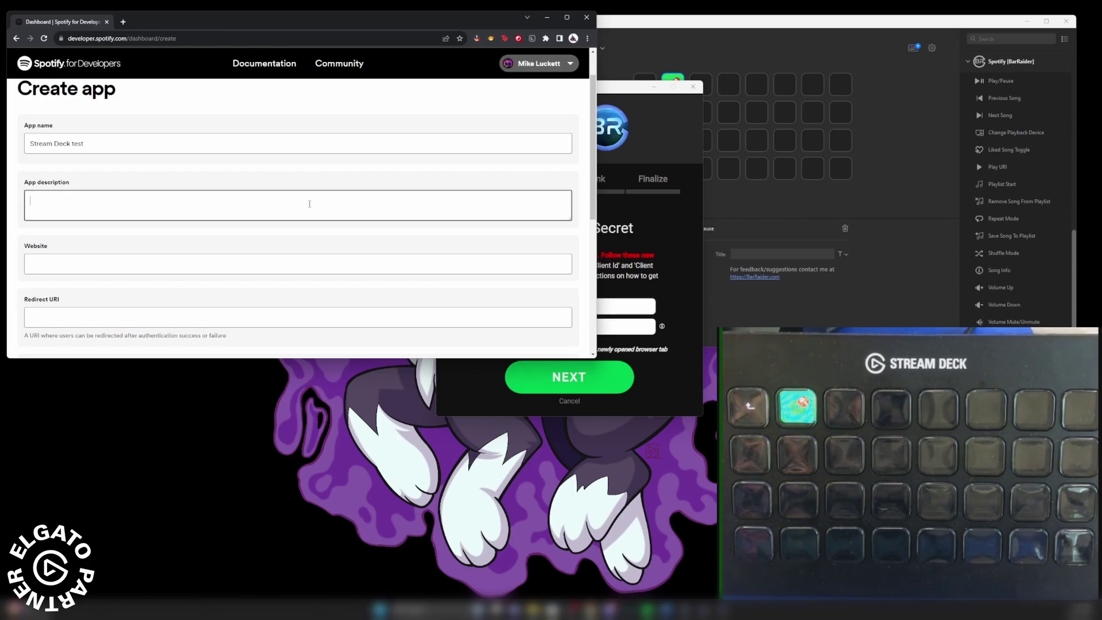
text(Subscribe to MikeTheQuad on)
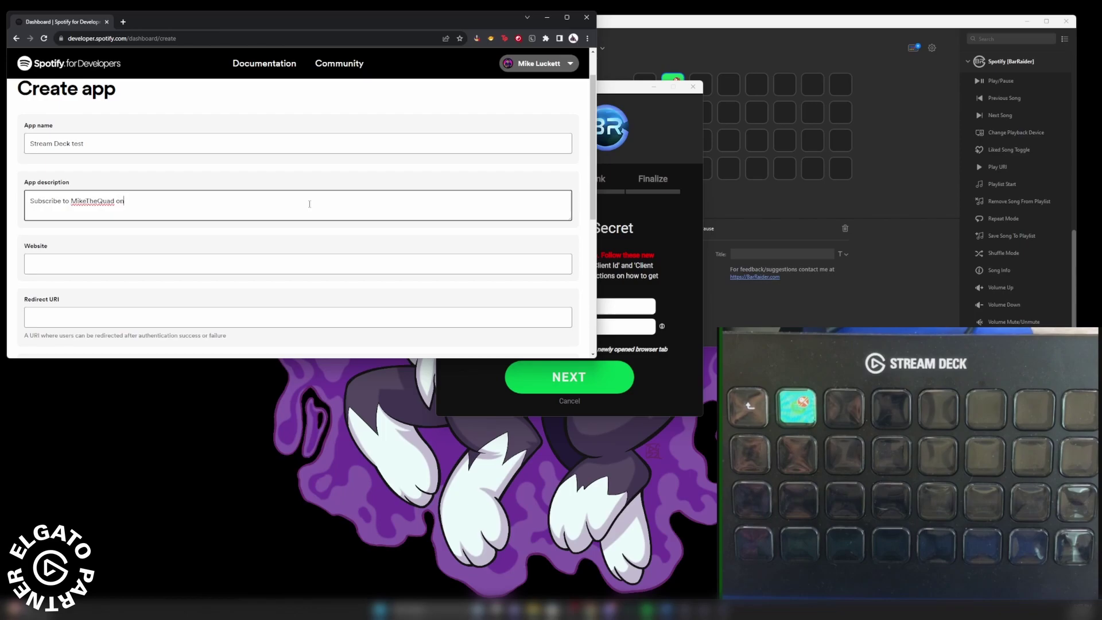
text( YouTube)
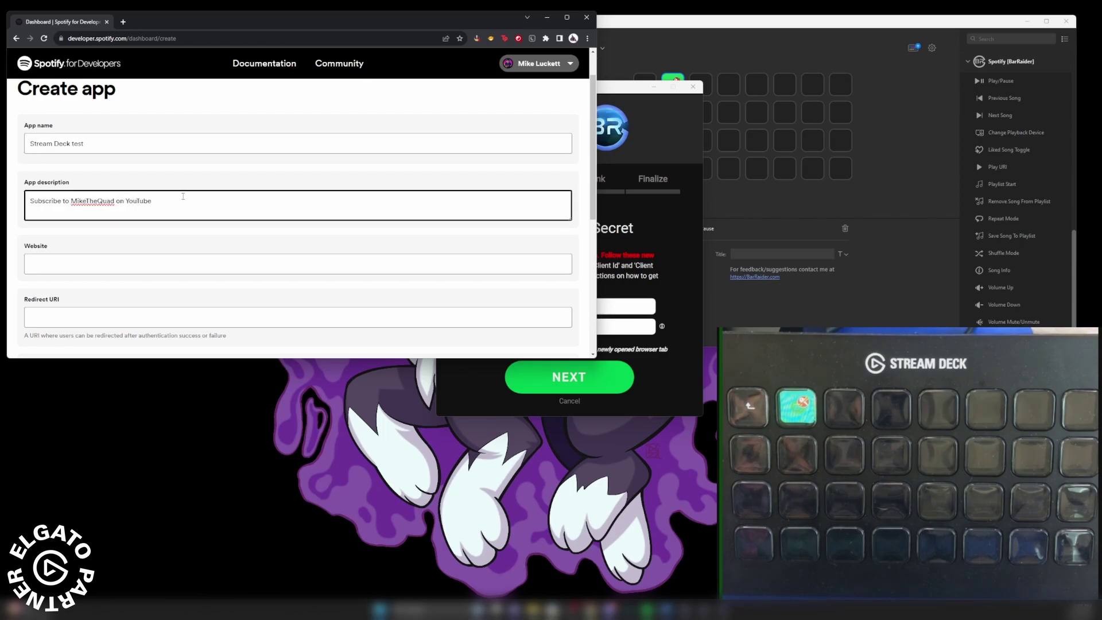
click(107, 263)
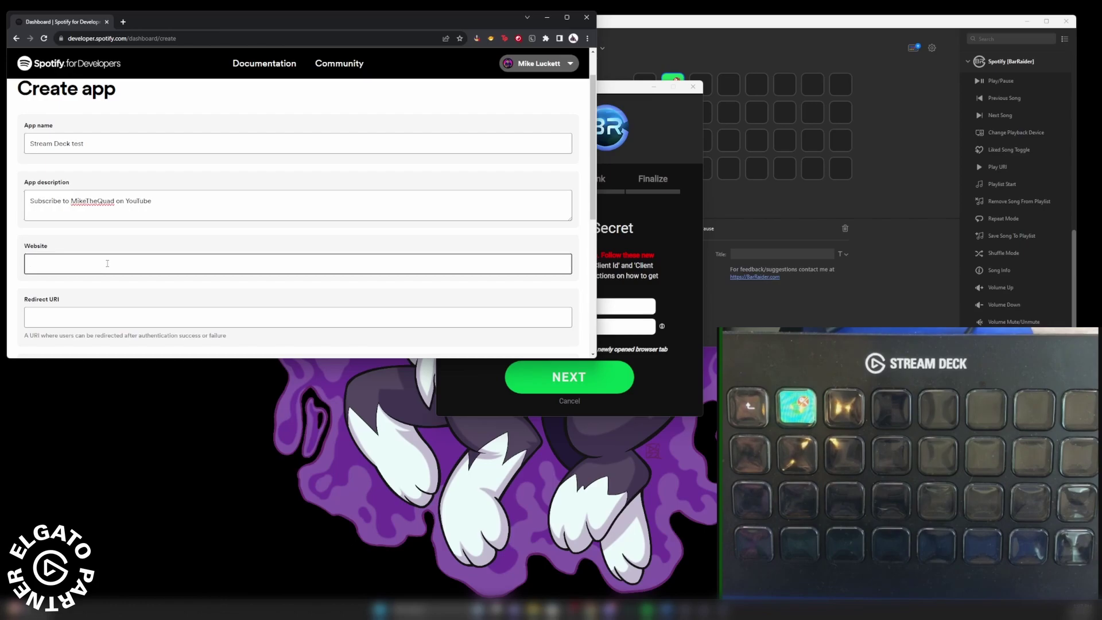
scroll(107, 263, down, 2)
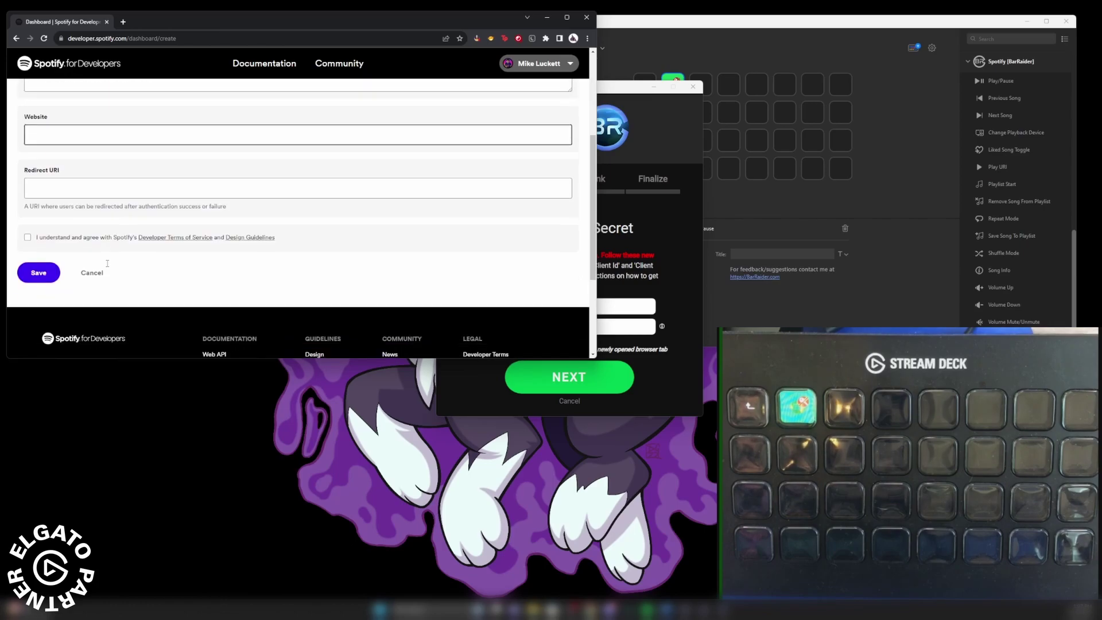
click(71, 184)
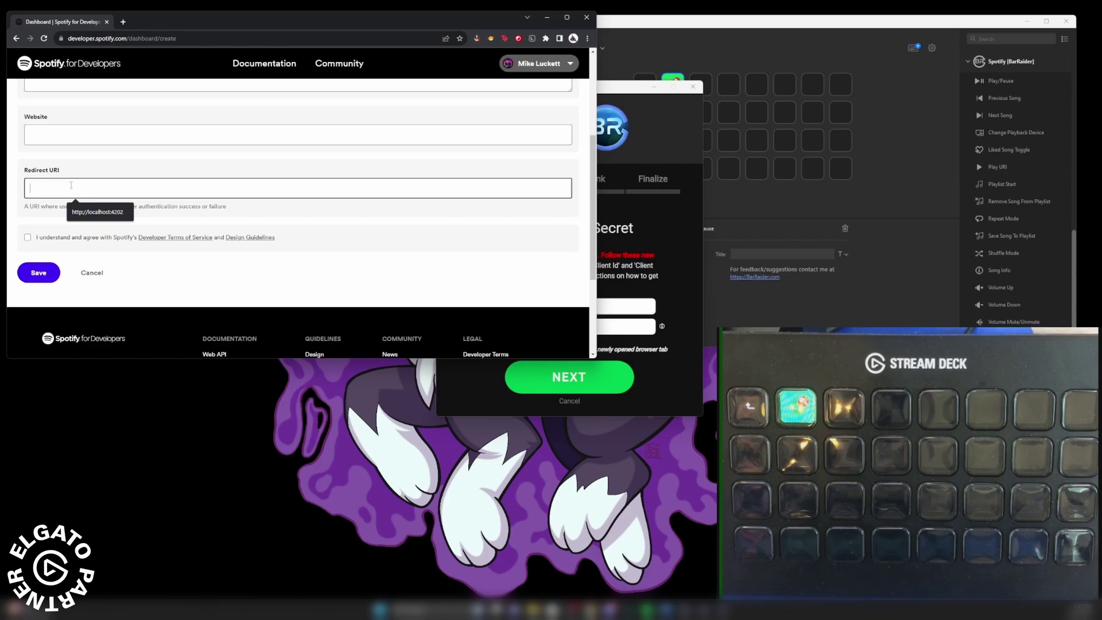
right_click(71, 185)
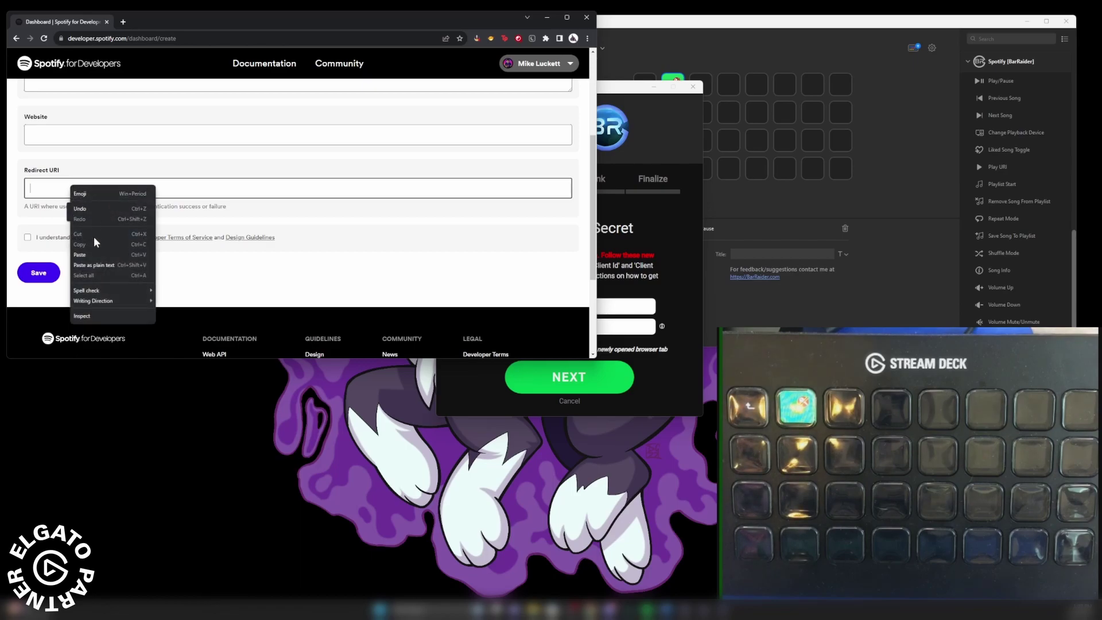
click(98, 256)
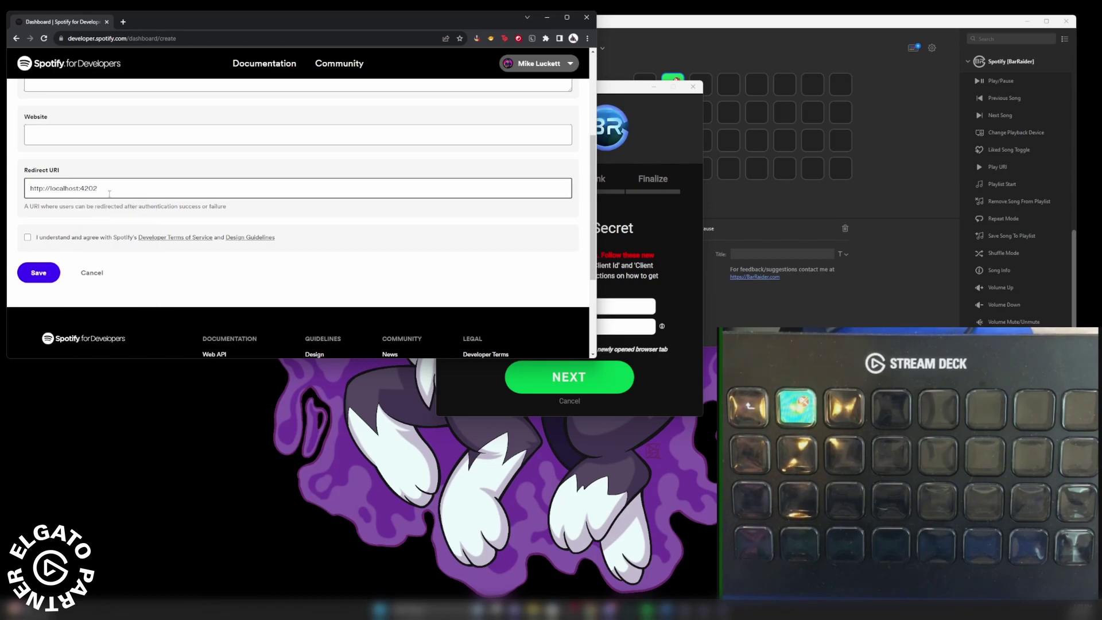
click(28, 237)
- Save the new Stream Deck test app registration in Spotify for Developers
click(38, 274)
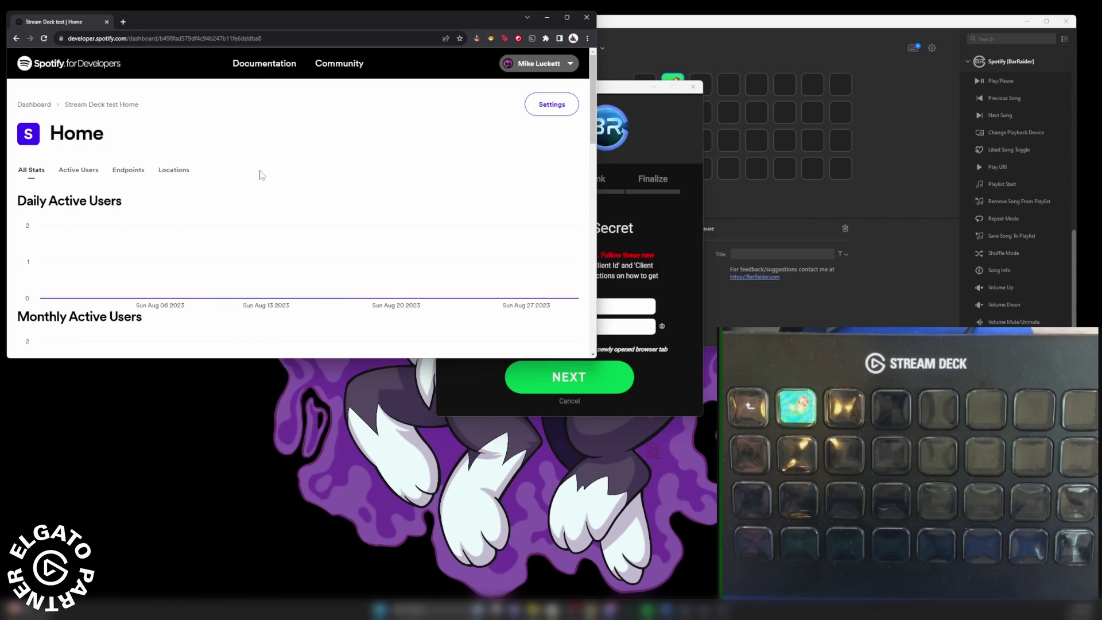
scroll(310, 155, down, 2)
scroll(310, 155, up, 2)
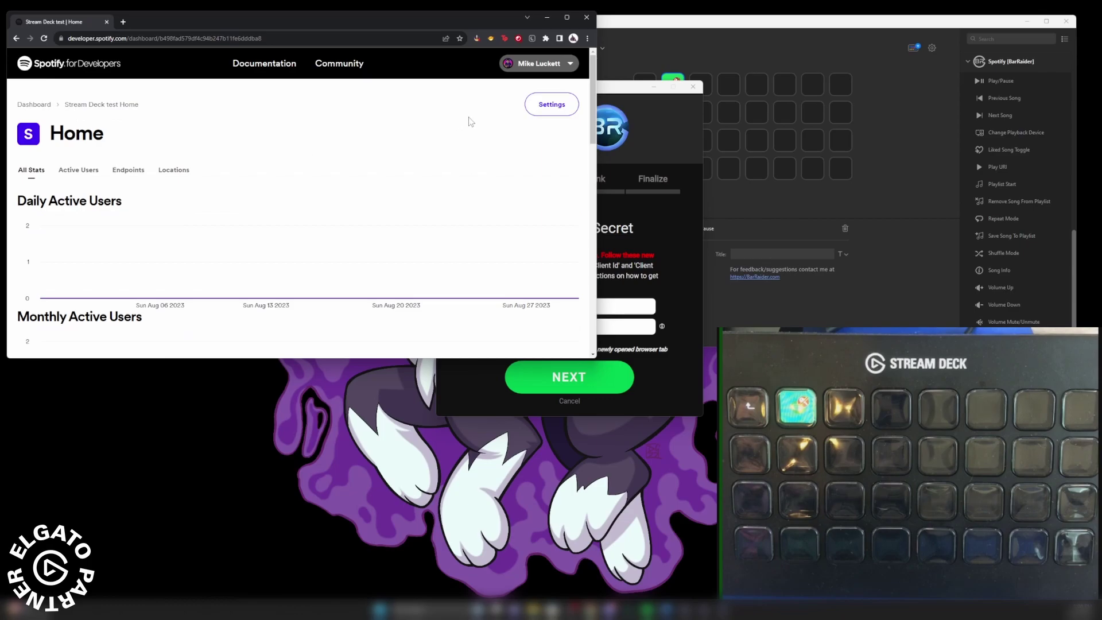
- Copy the app's Client ID from its Basic Information settings for the plugin
click(538, 117)
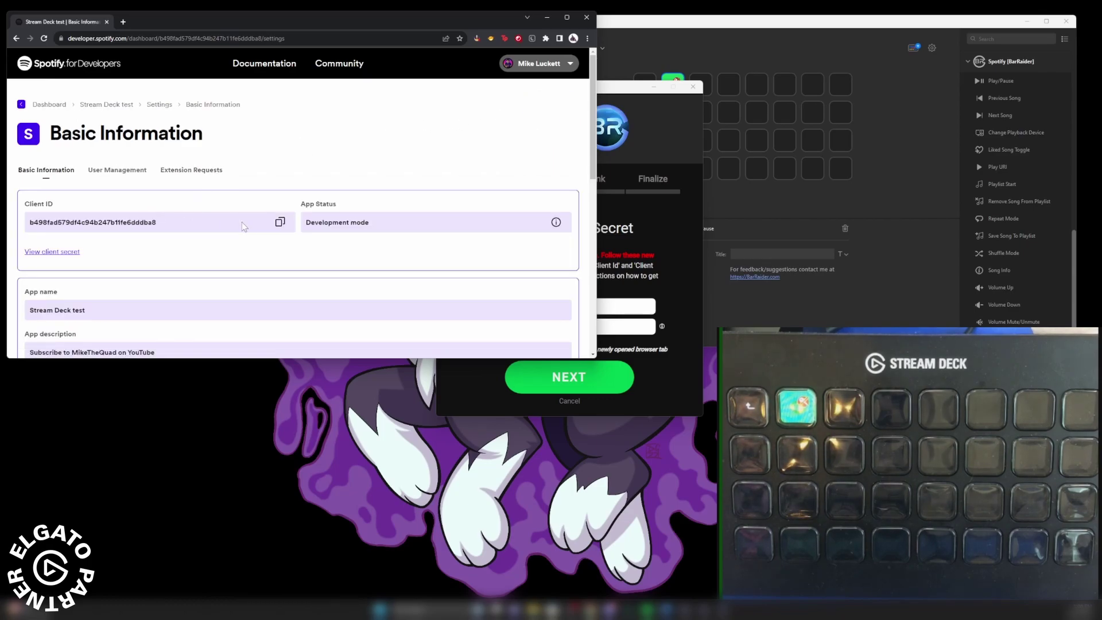
click(280, 224)
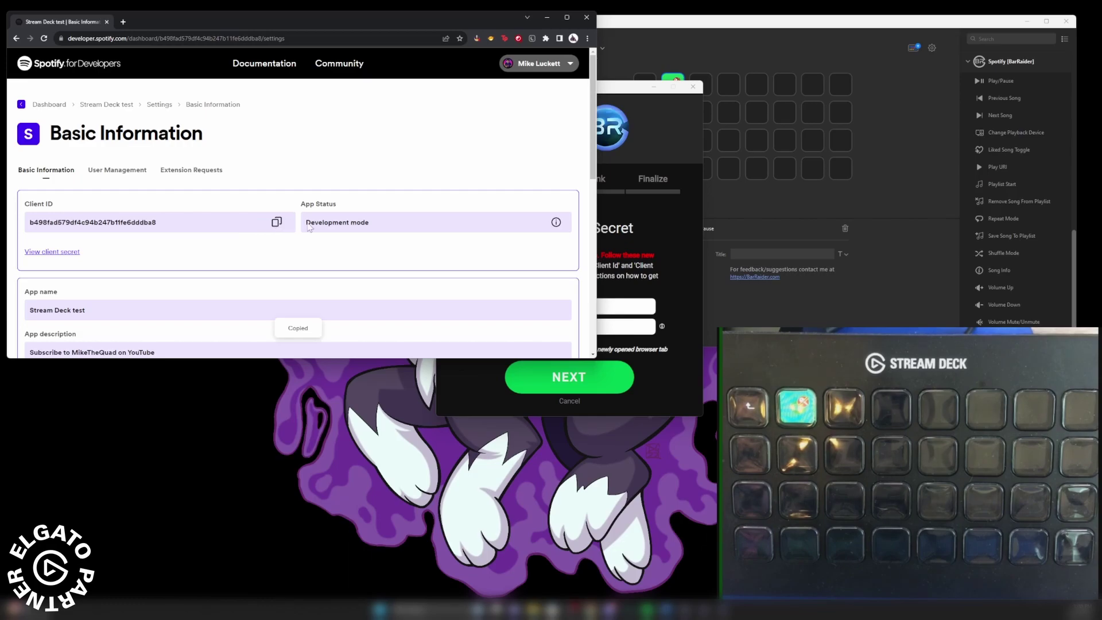
right_click(554, 314)
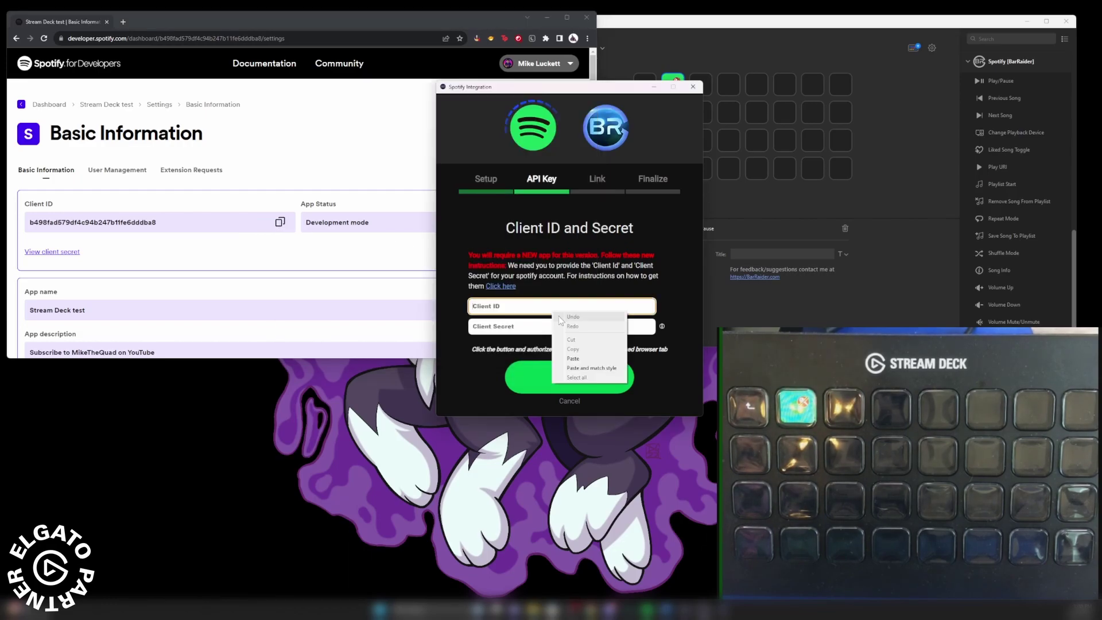
- Paste the Client ID into the plugin, then copy and paste the revealed client secret
click(573, 358)
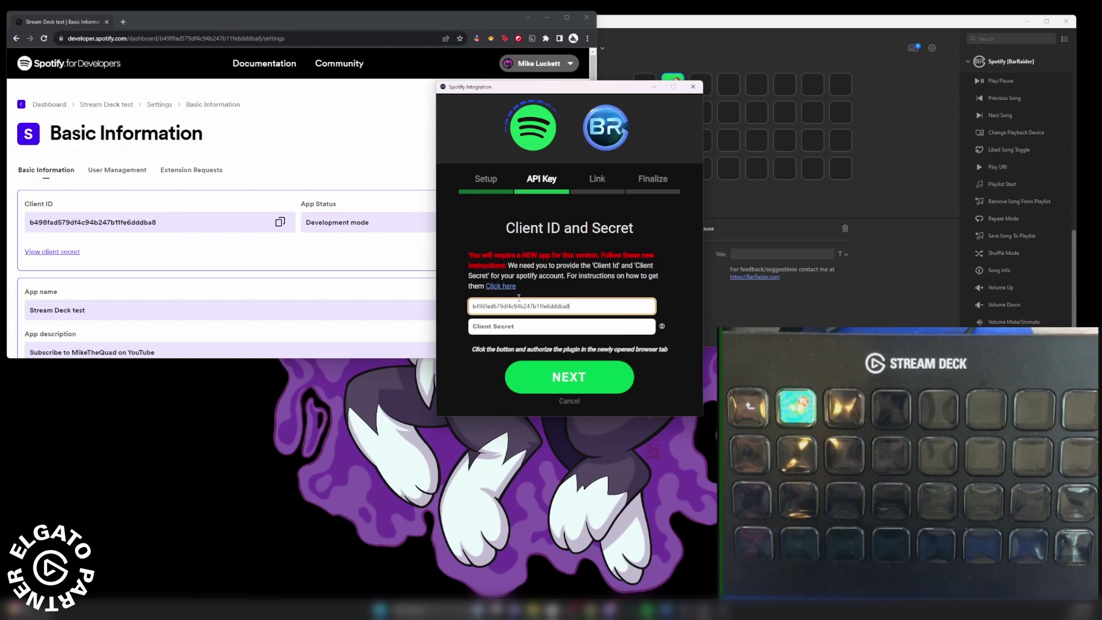
click(356, 267)
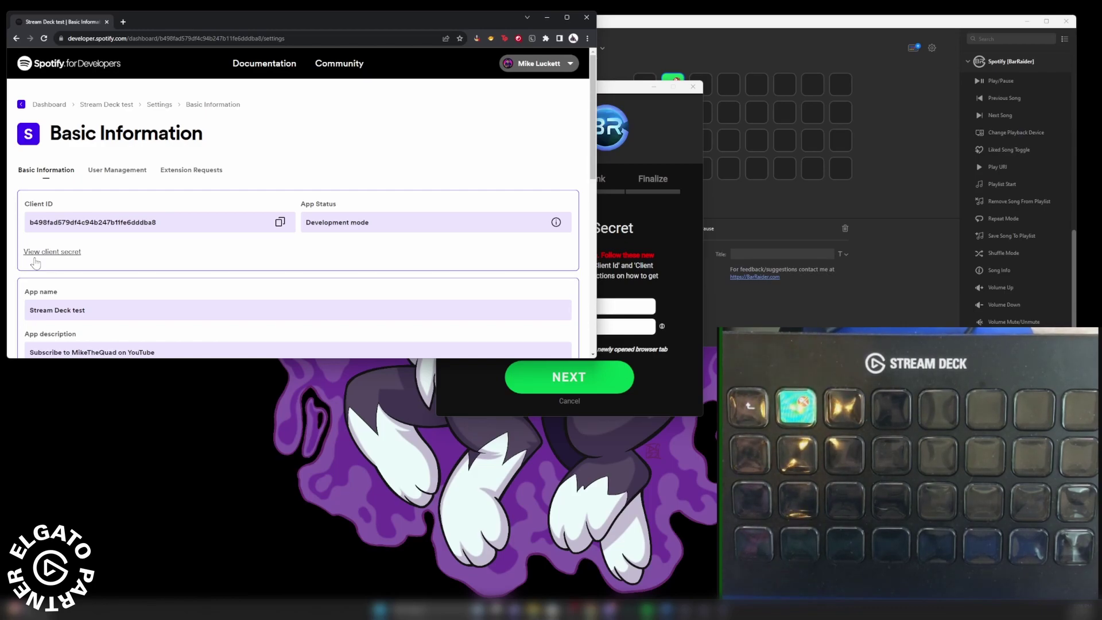
click(38, 254)
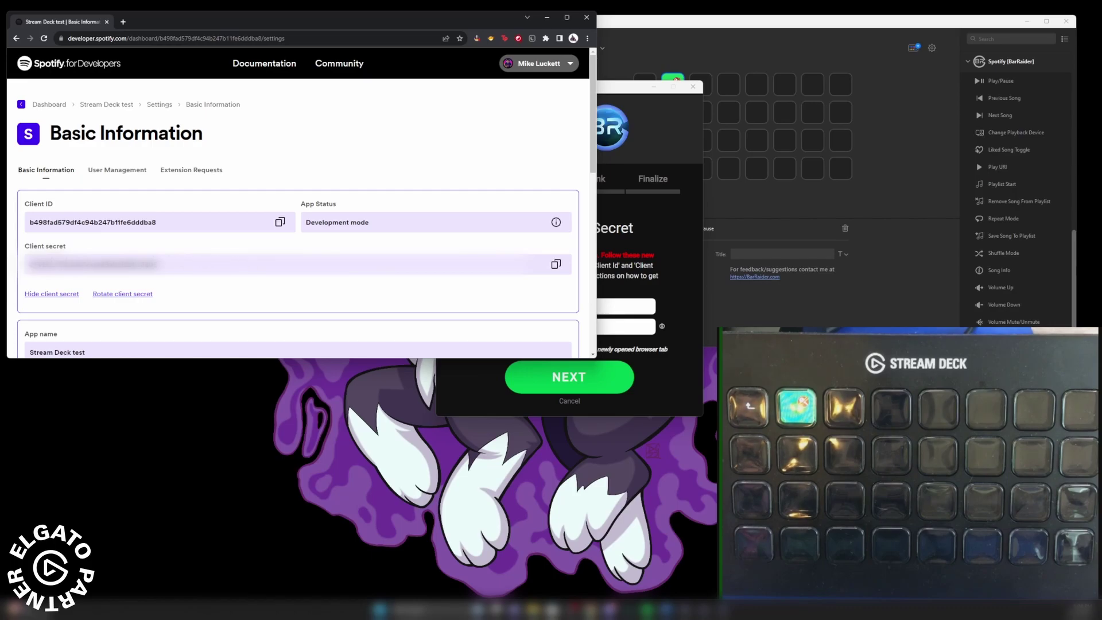
click(555, 264)
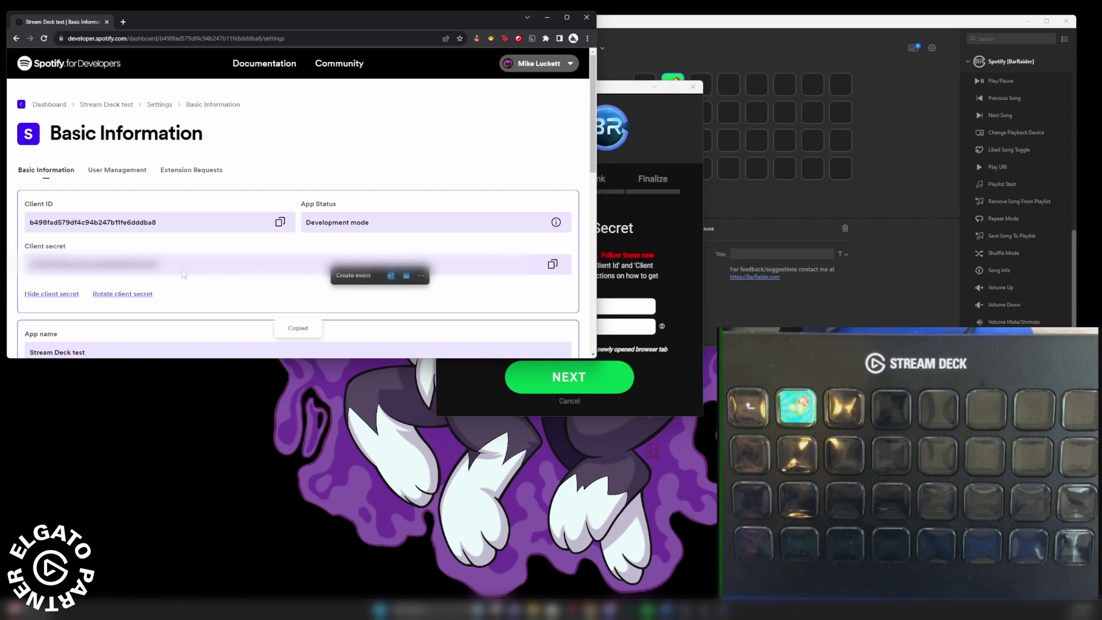
click(73, 295)
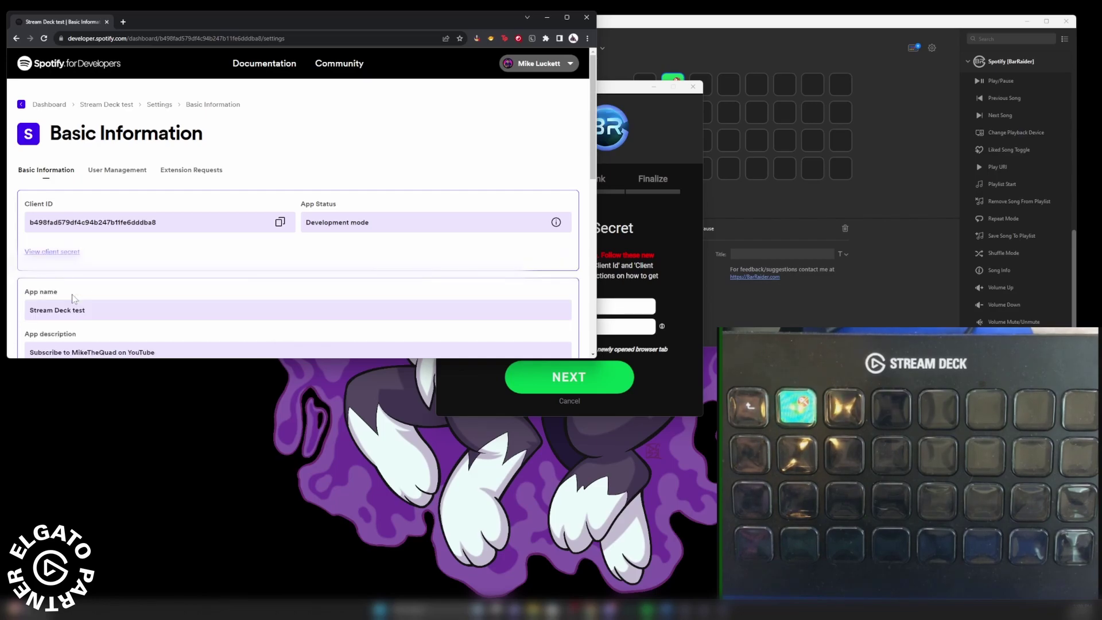
click(676, 309)
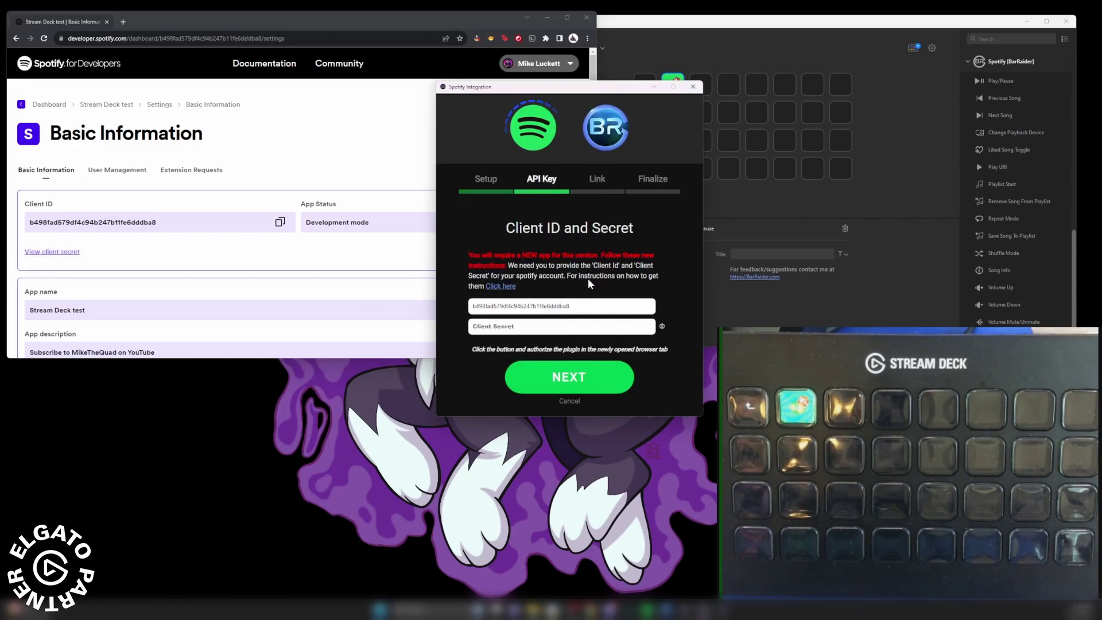
click(511, 323)
key(ctrl+v)
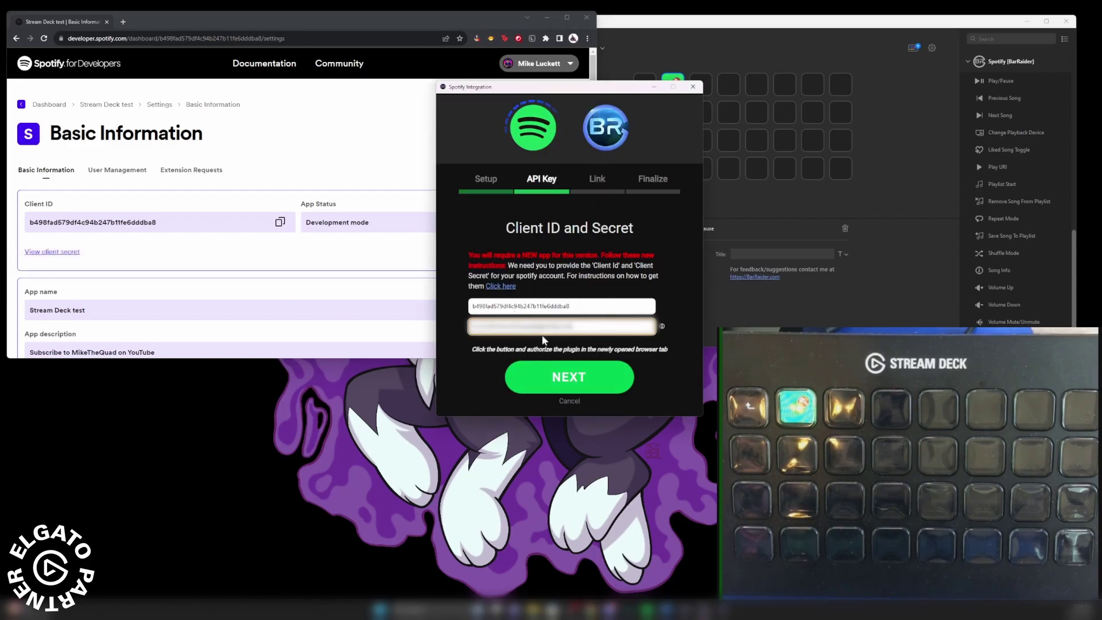
- Submit the credentials and authorize Stream Deck to use the Spotify account
click(549, 374)
scroll(170, 182, down, 3)
scroll(171, 183, down, 1)
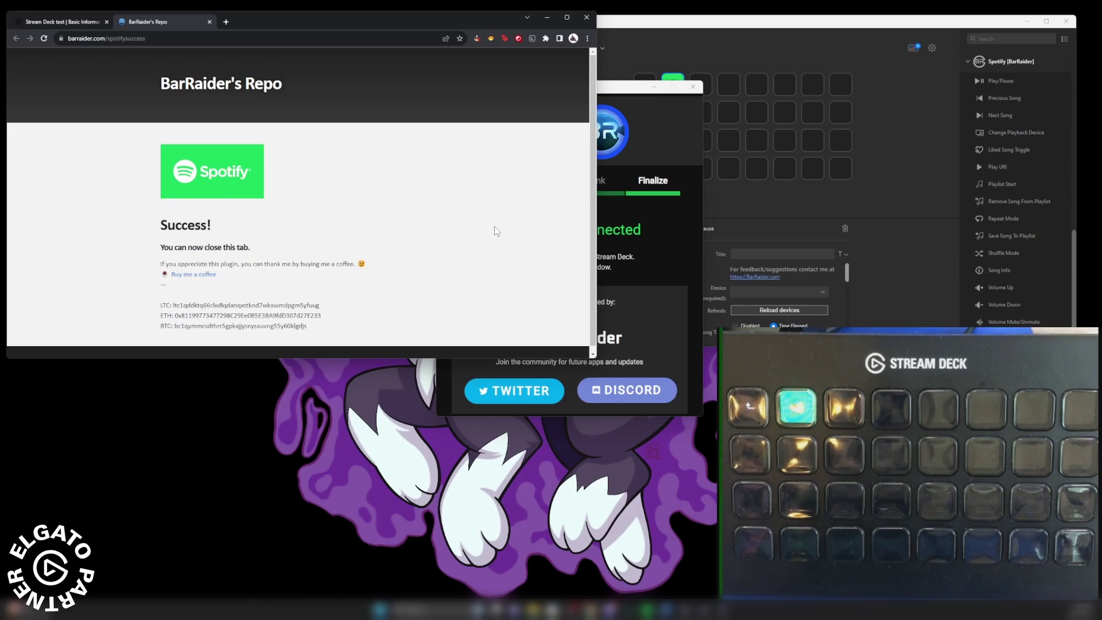
- Close the browser window and the finished Spotify Integration setup
click(650, 261)
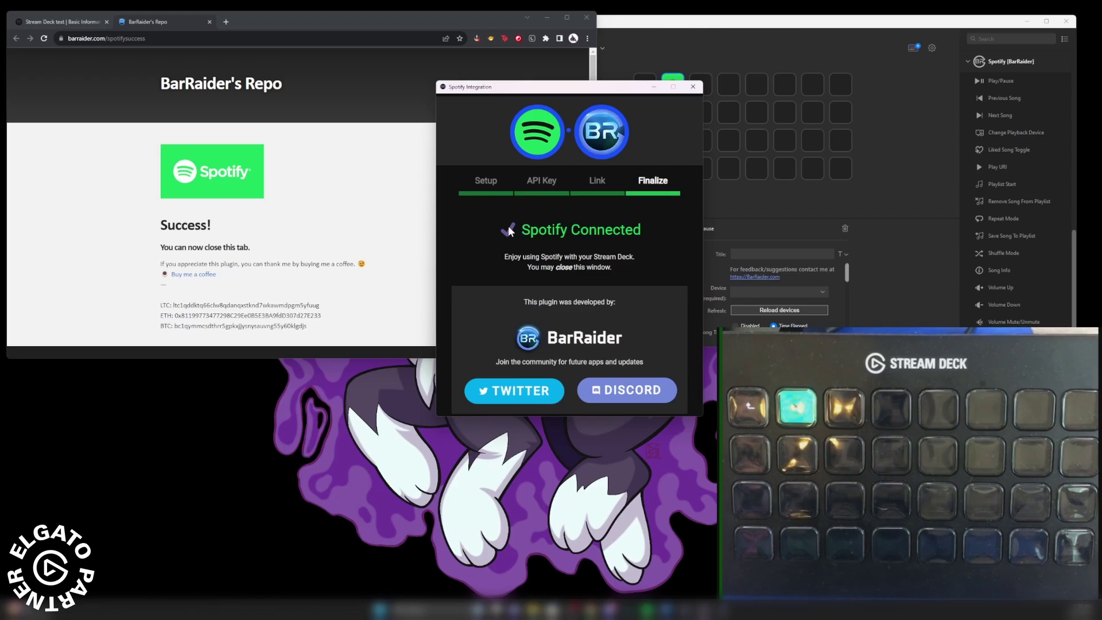
click(586, 18)
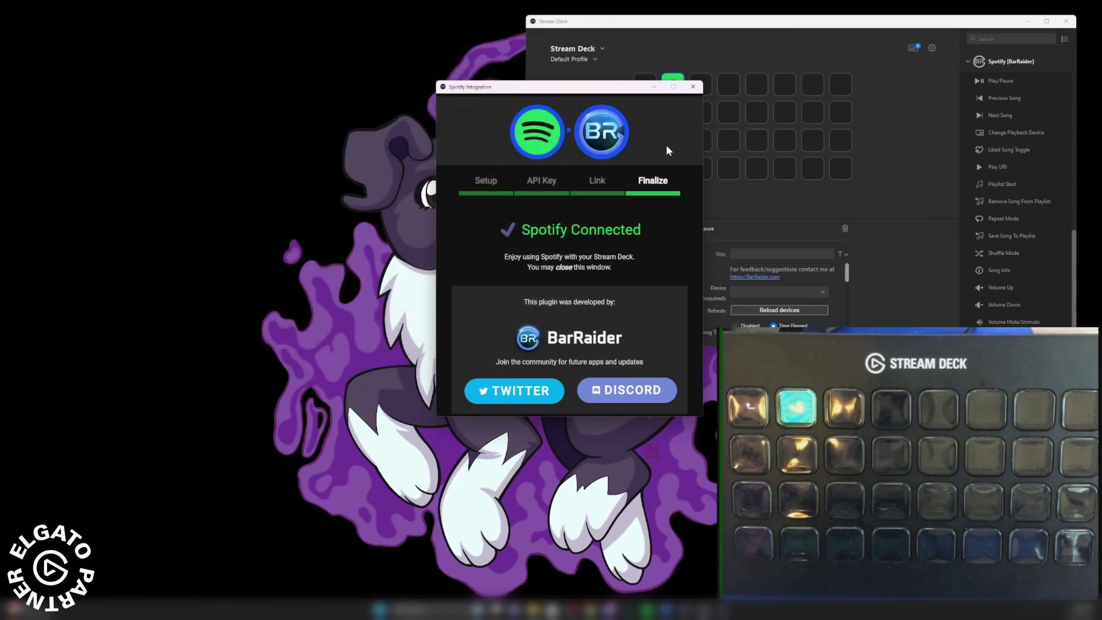
click(689, 89)
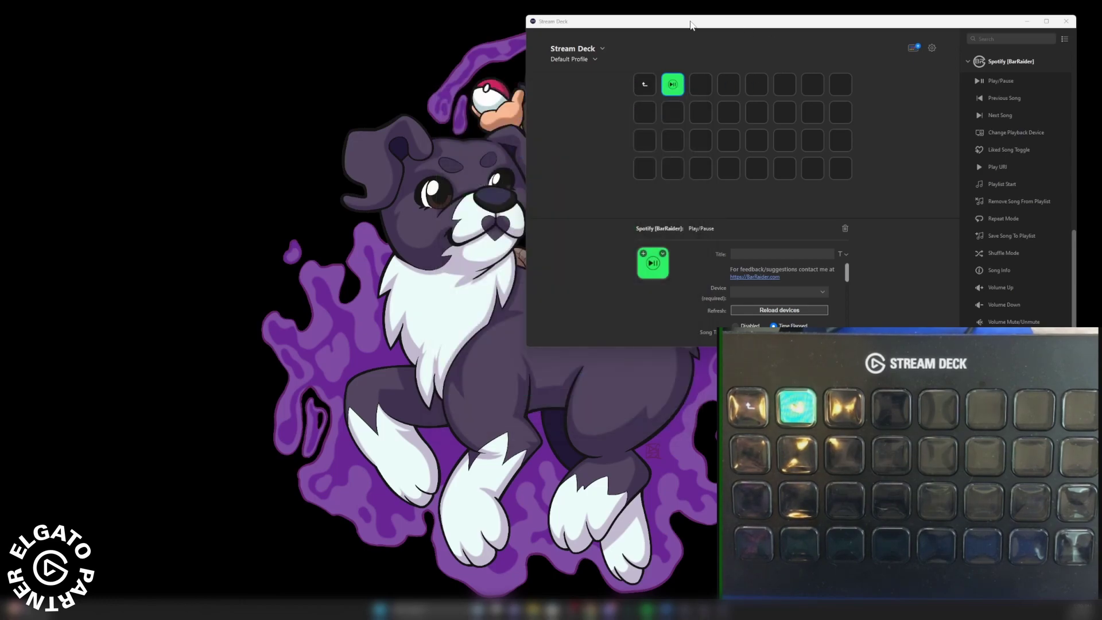
- Move the Stream Deck window to the upper left and reselect the Play/Pause key
drag(743, 26, 265, 37)
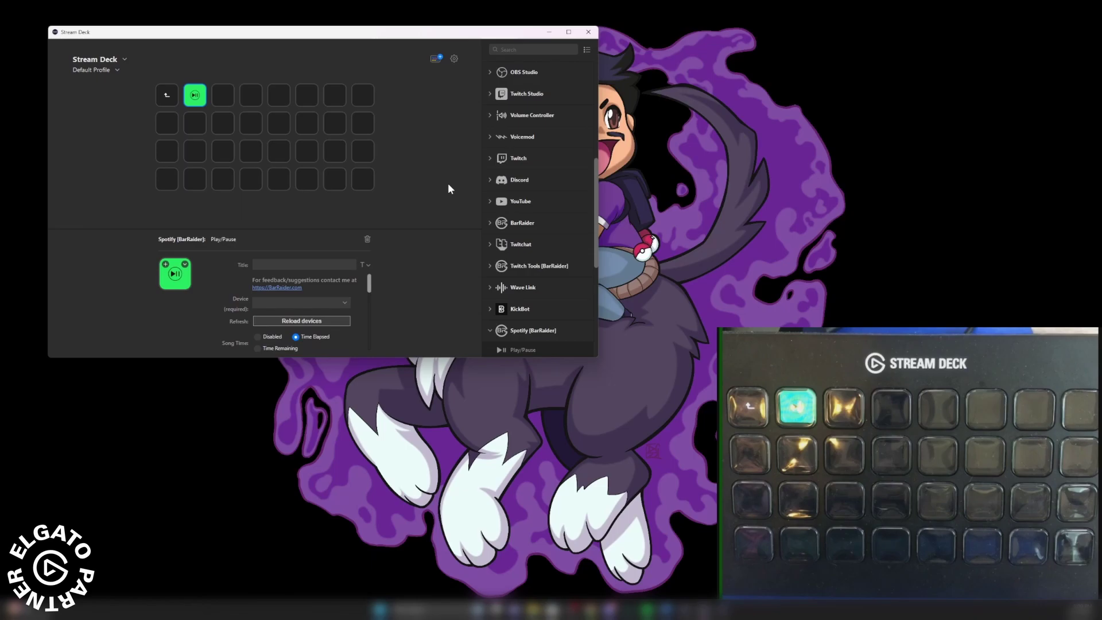
scroll(494, 264, down, 5)
scroll(495, 264, up, 3)
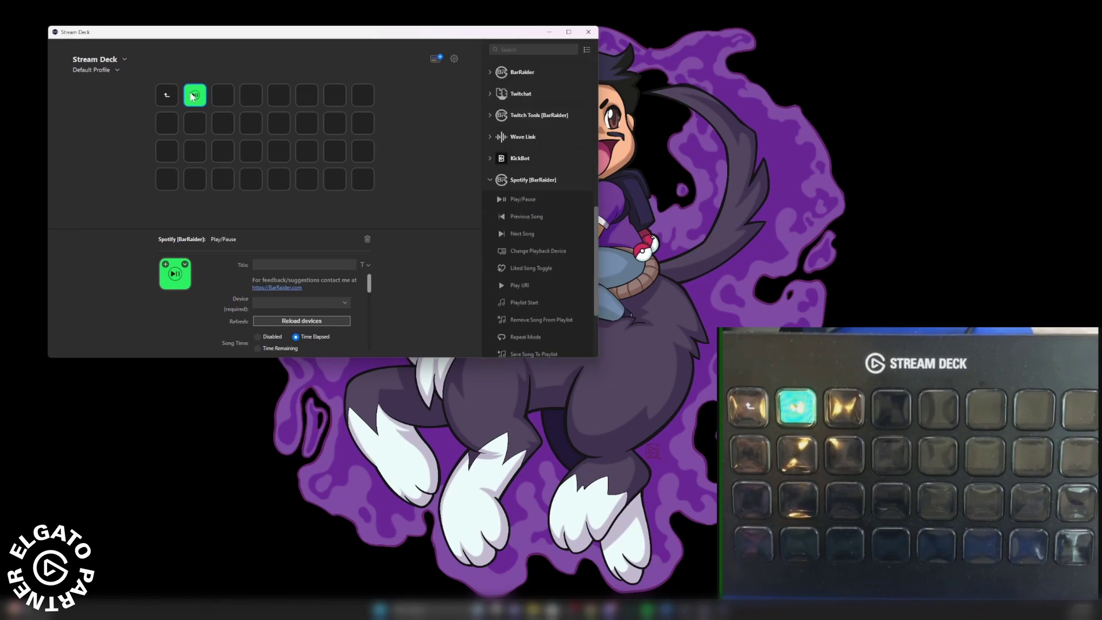
click(193, 95)
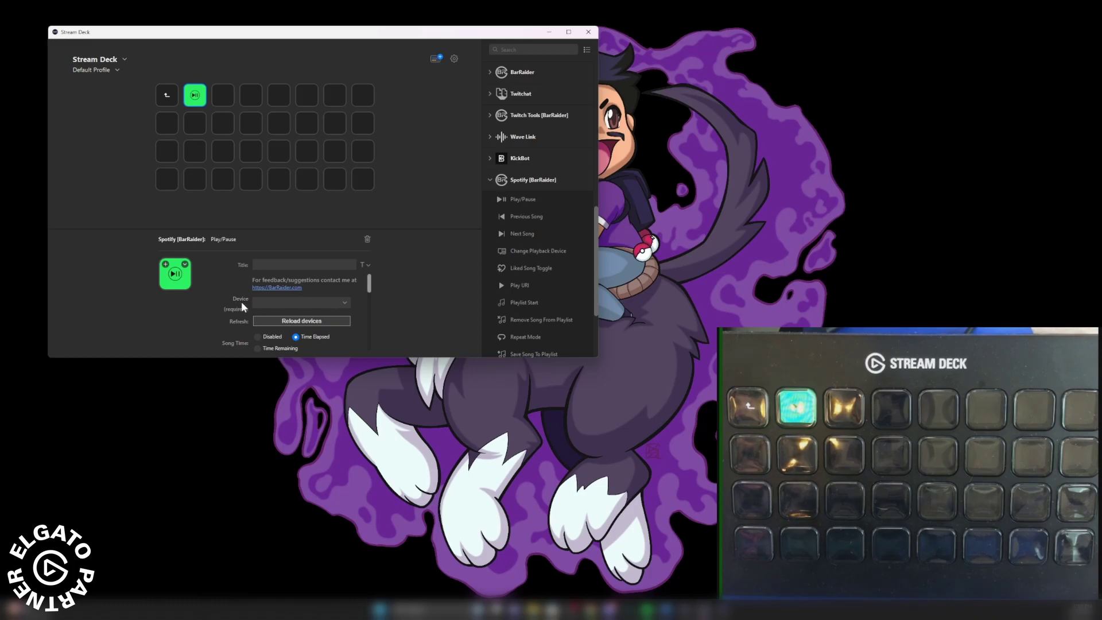
click(343, 303)
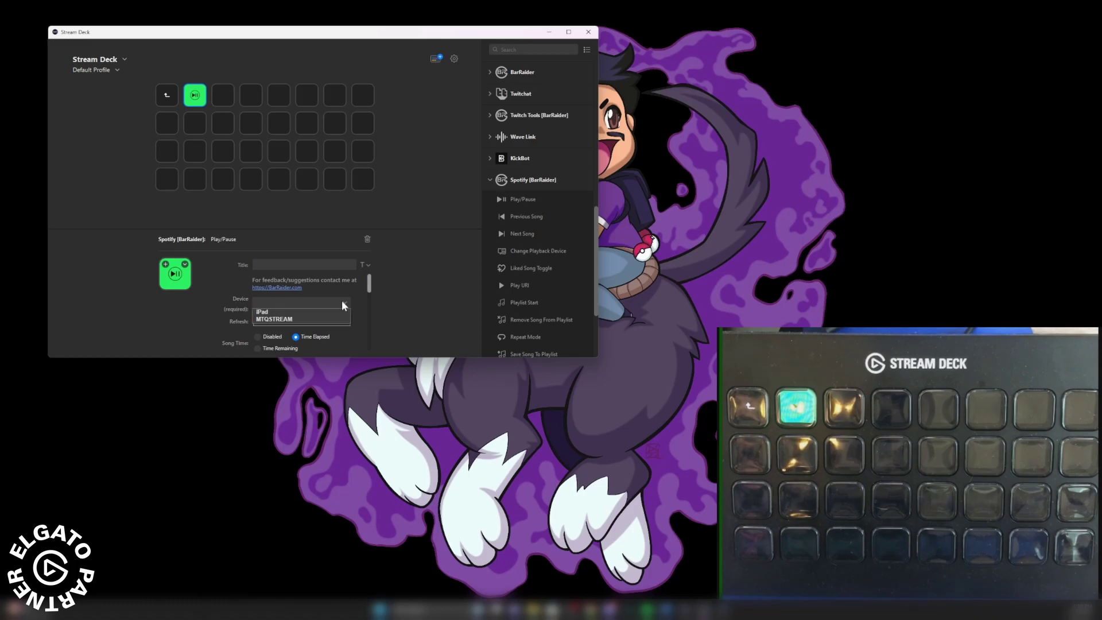
click(302, 321)
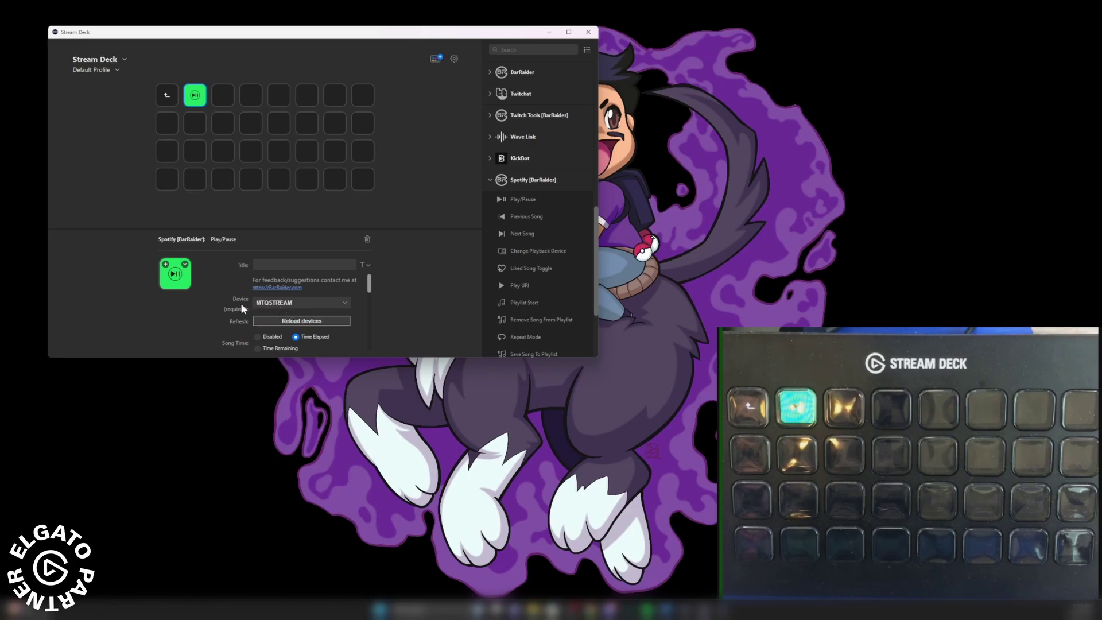
scroll(216, 304, down, 1)
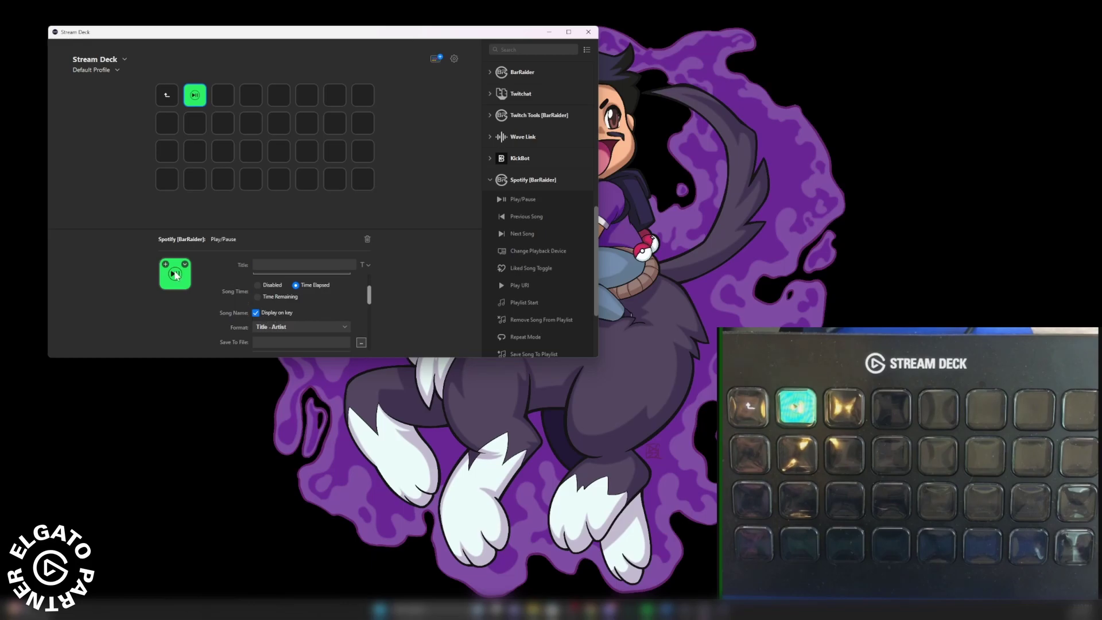
scroll(369, 290, down, 2)
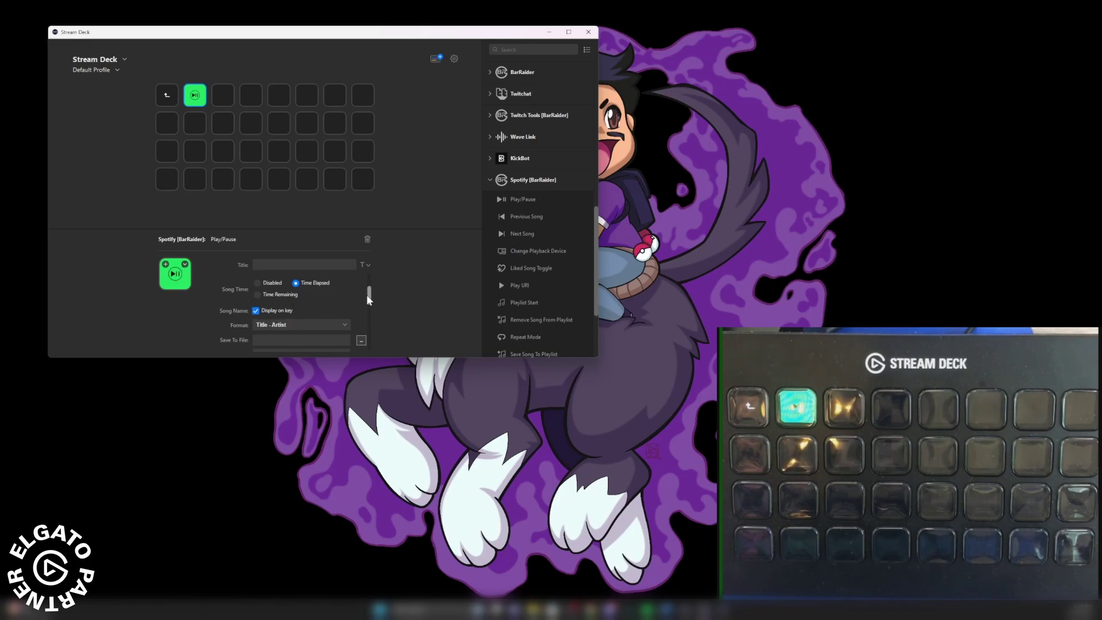
click(346, 303)
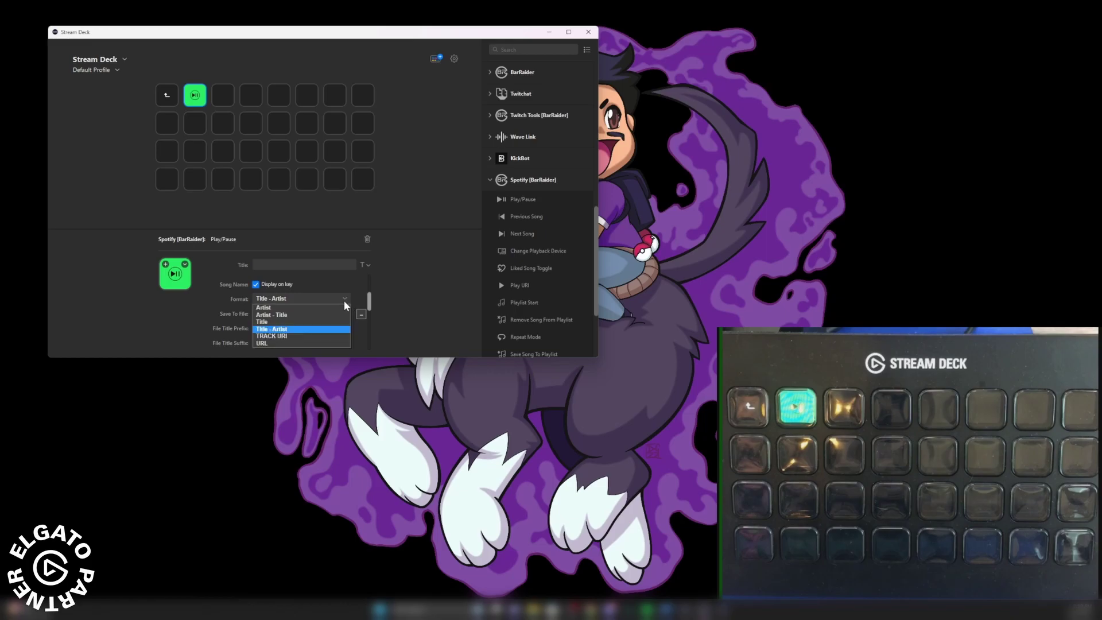
scroll(358, 327, down, 3)
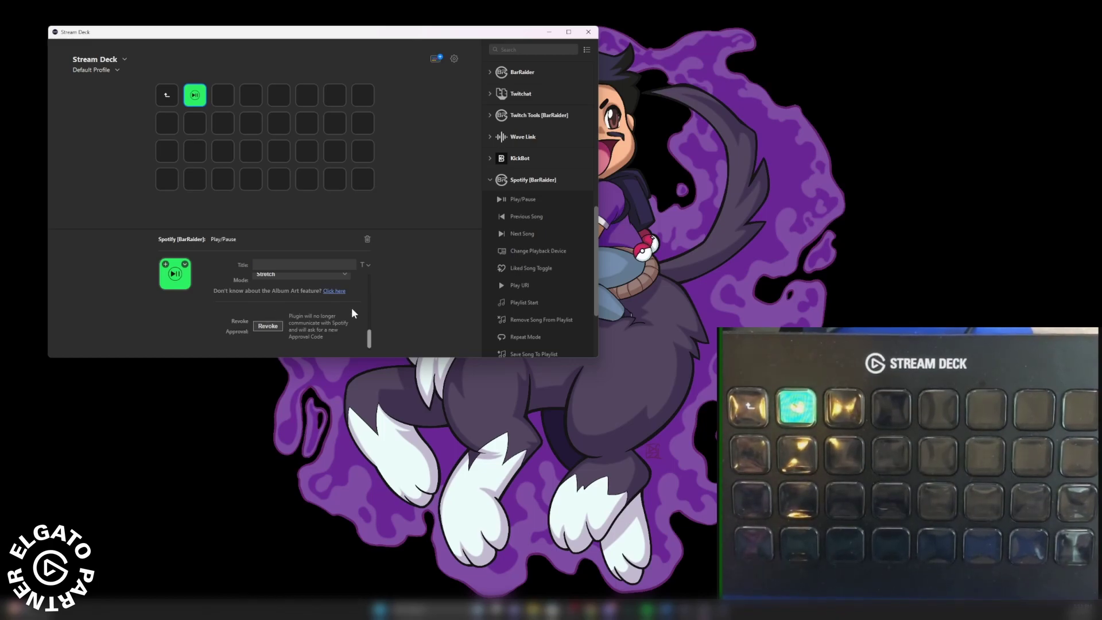
scroll(371, 304, up, 3)
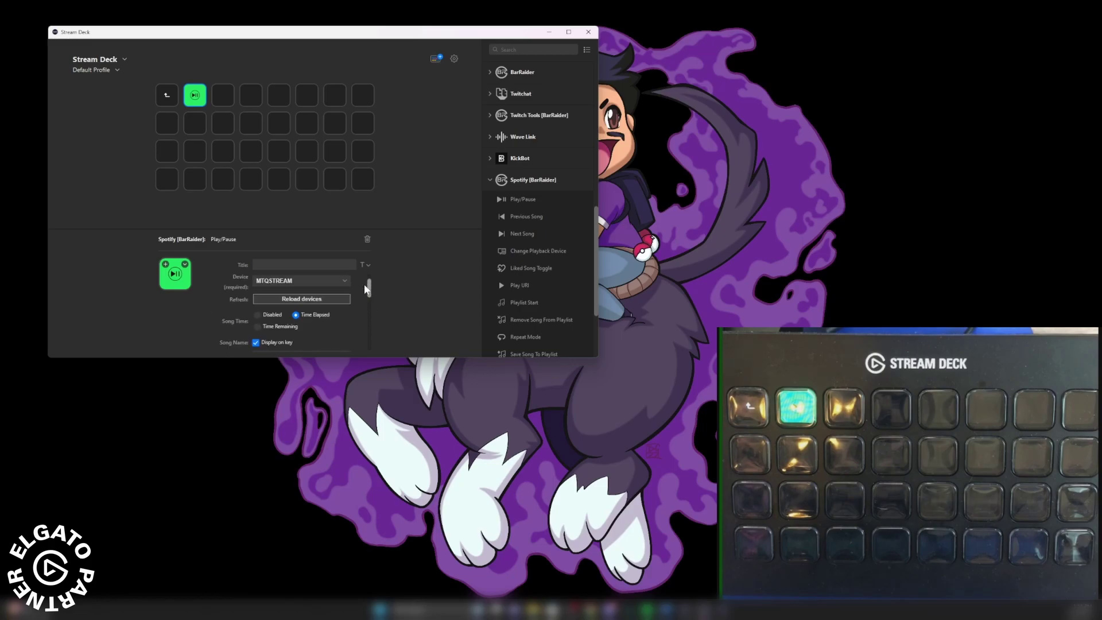
scroll(365, 286, down, 1)
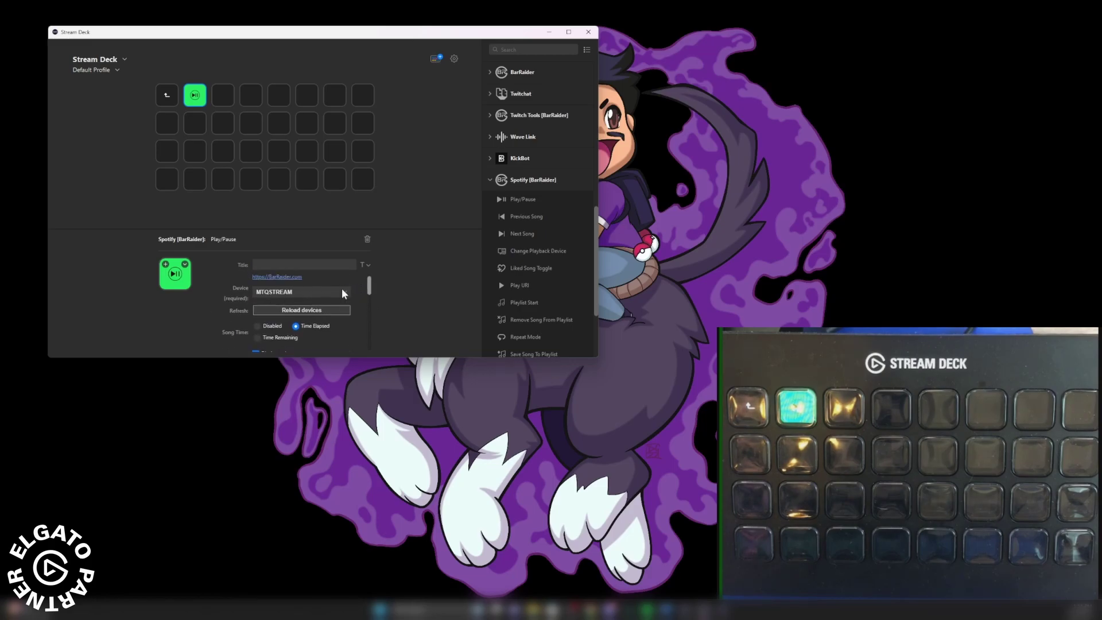
scroll(369, 284, up, 1)
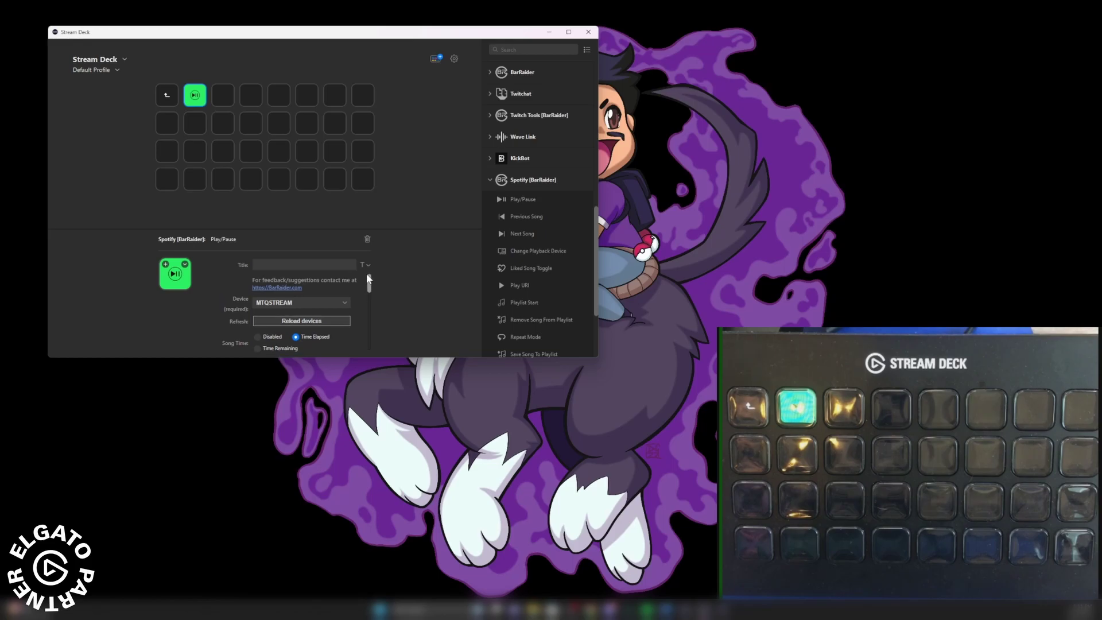
- Add Previous Song and Next Song keys around Play/Pause, plus a top-row Playlist Start key
double_click(514, 216)
drag(514, 234, 251, 95)
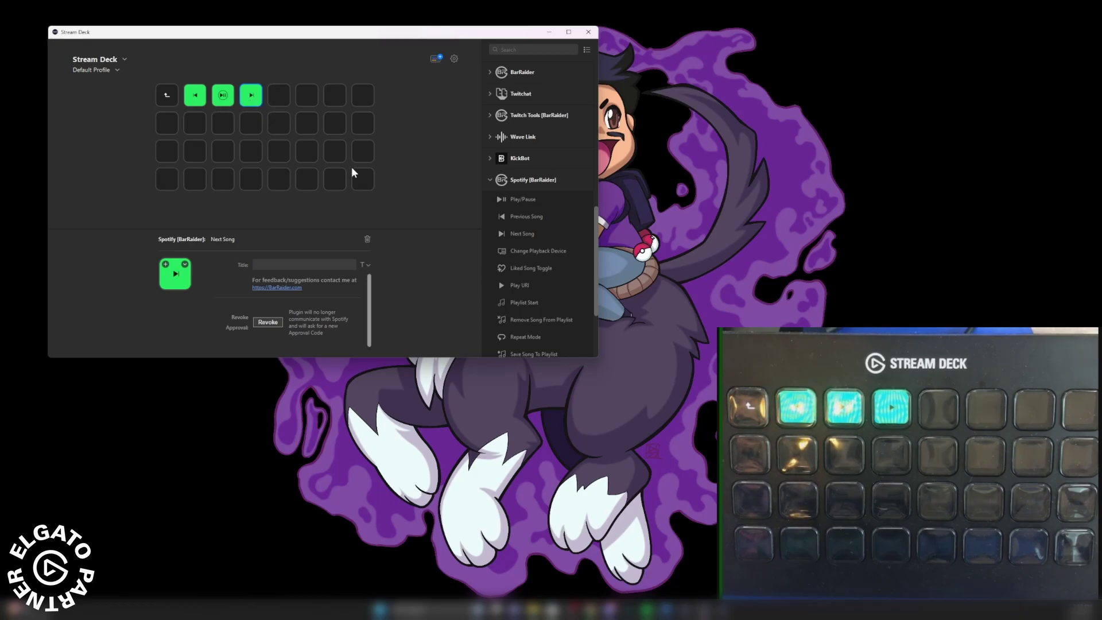
scroll(514, 282, down, 2)
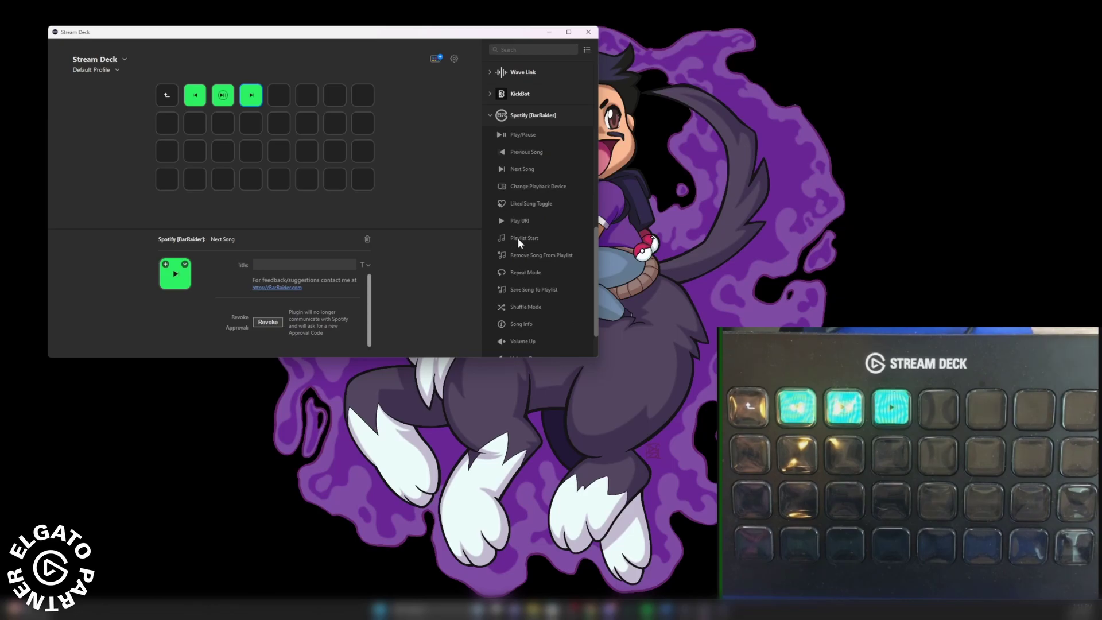
drag(515, 238, 306, 94)
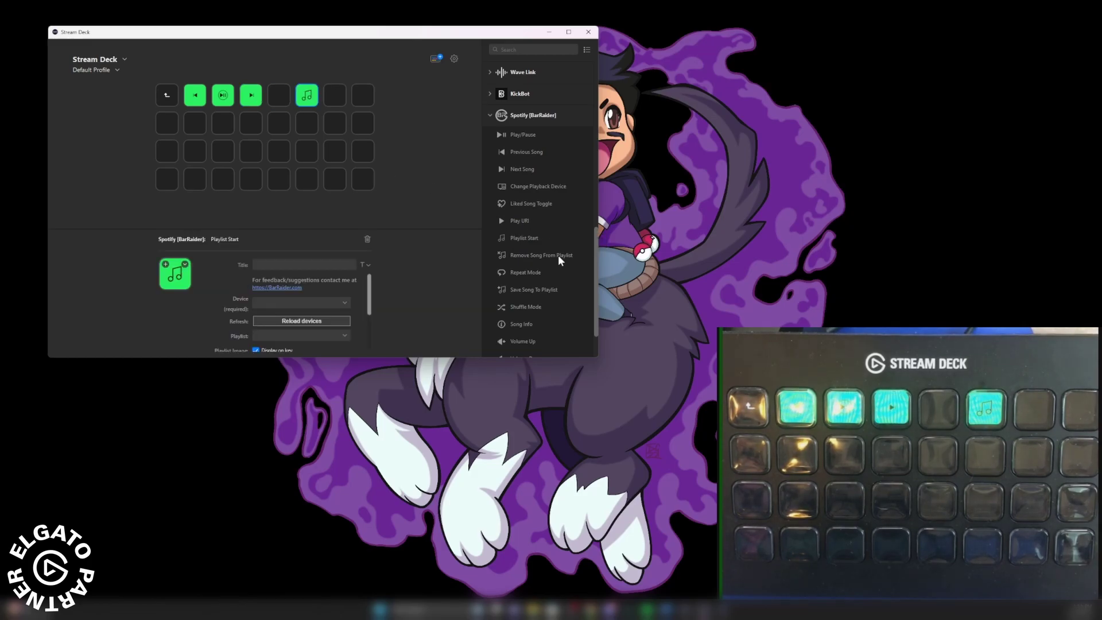
- Add a second Playlist Start key and a column of Volume Up, Volume Down, Mute/Unmute keys
drag(524, 238, 306, 123)
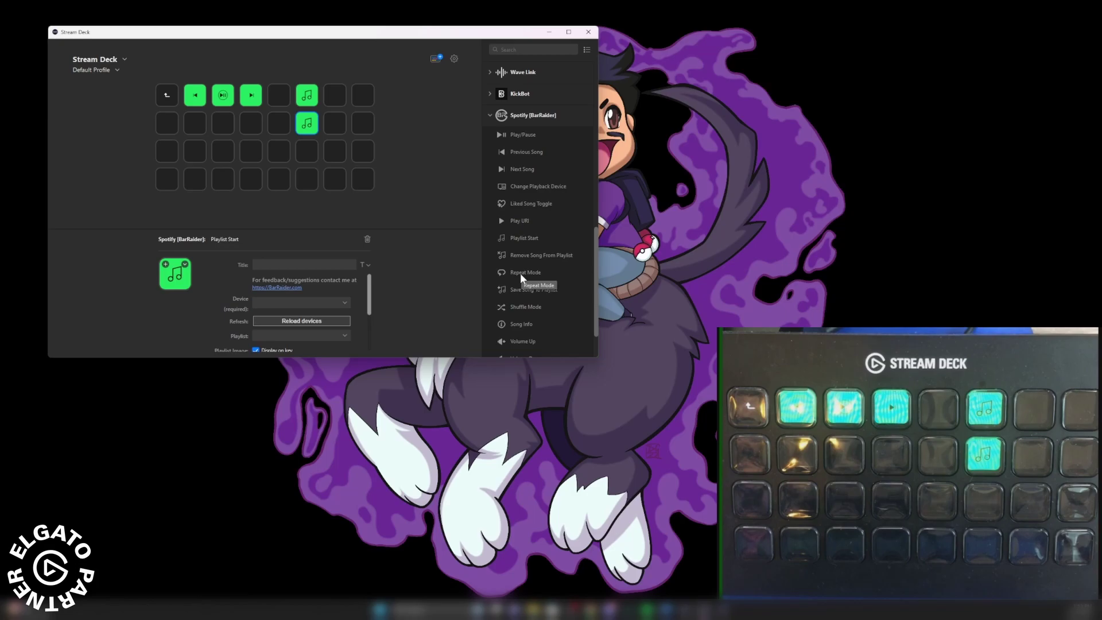
scroll(537, 324, down, 2)
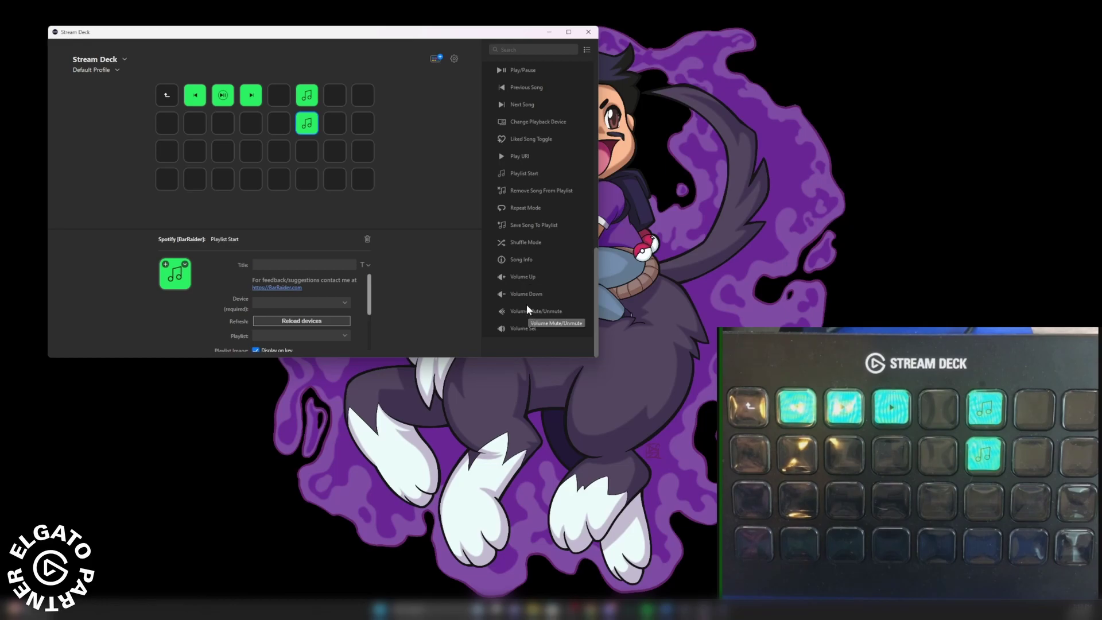
drag(527, 308, 334, 151)
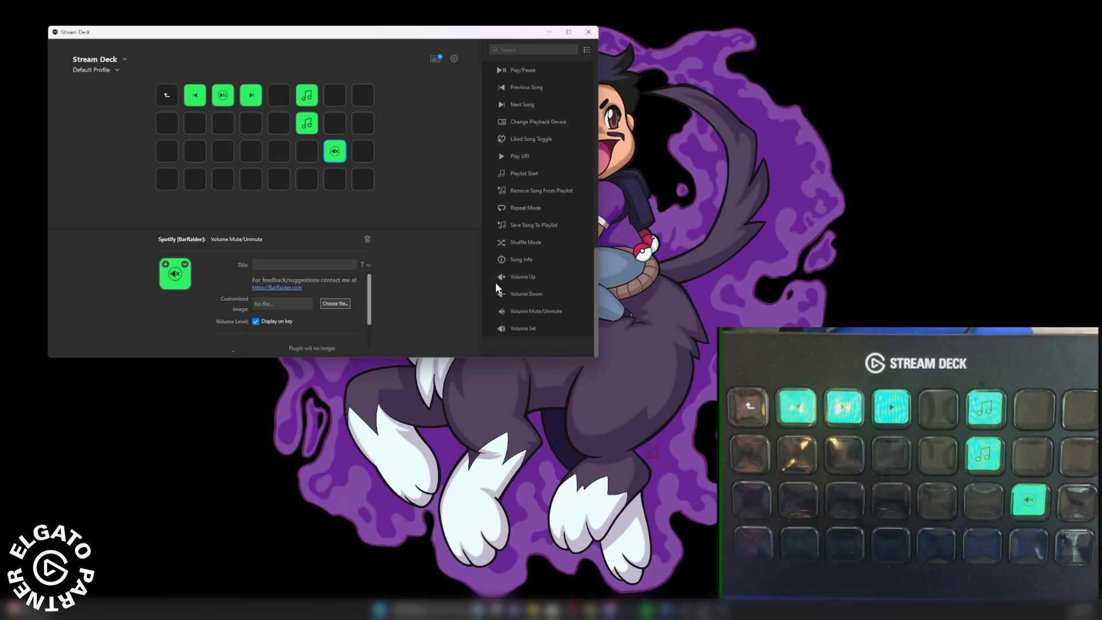
drag(511, 287, 349, 129)
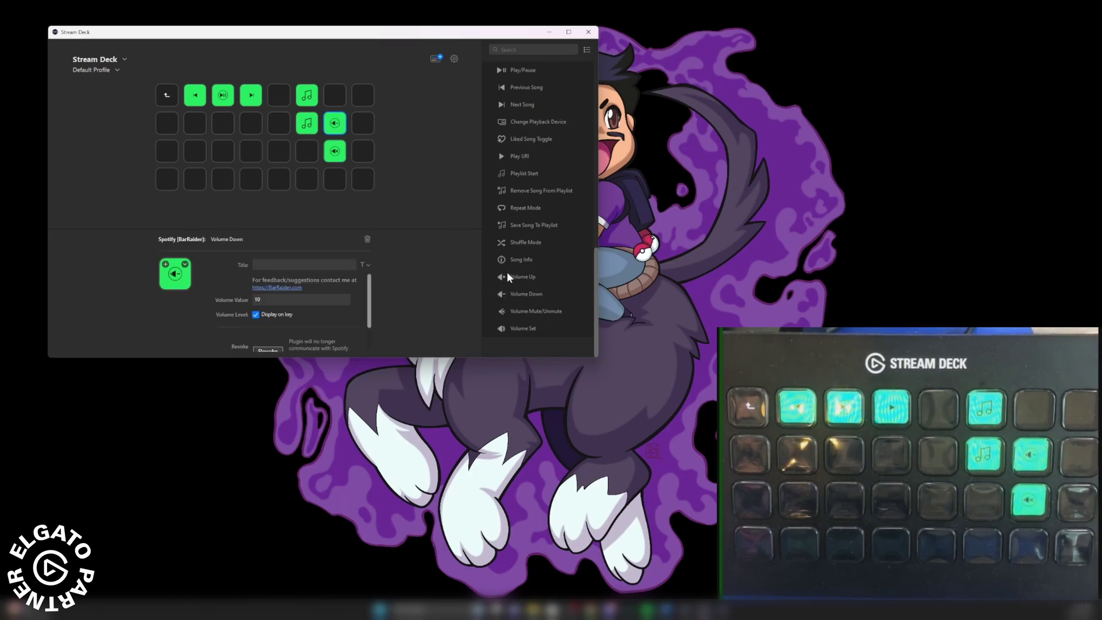
drag(507, 271, 335, 95)
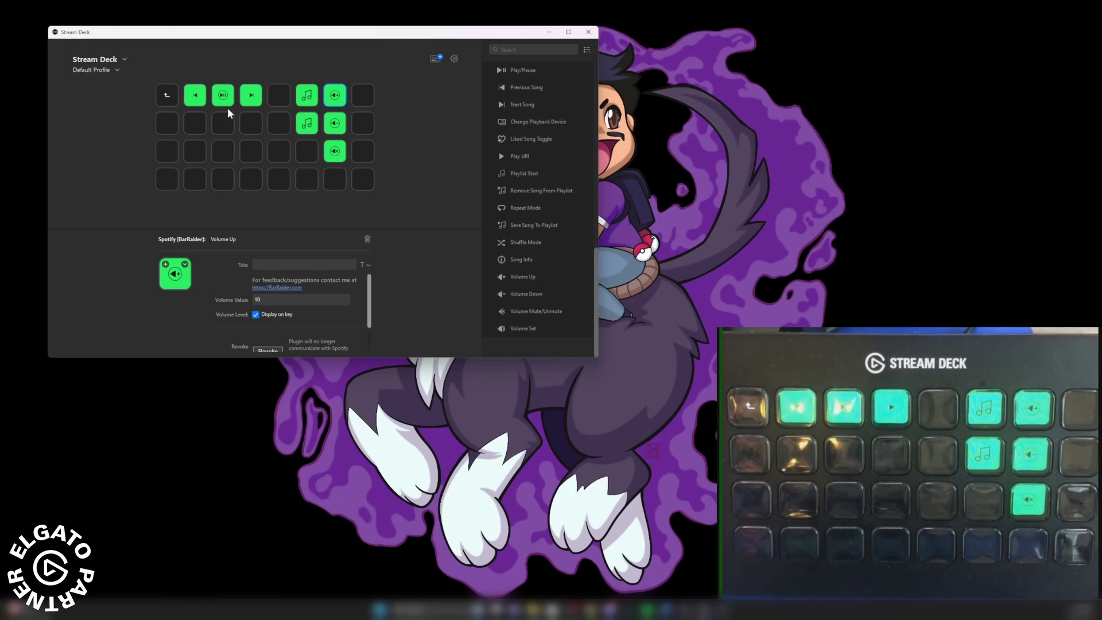
click(308, 97)
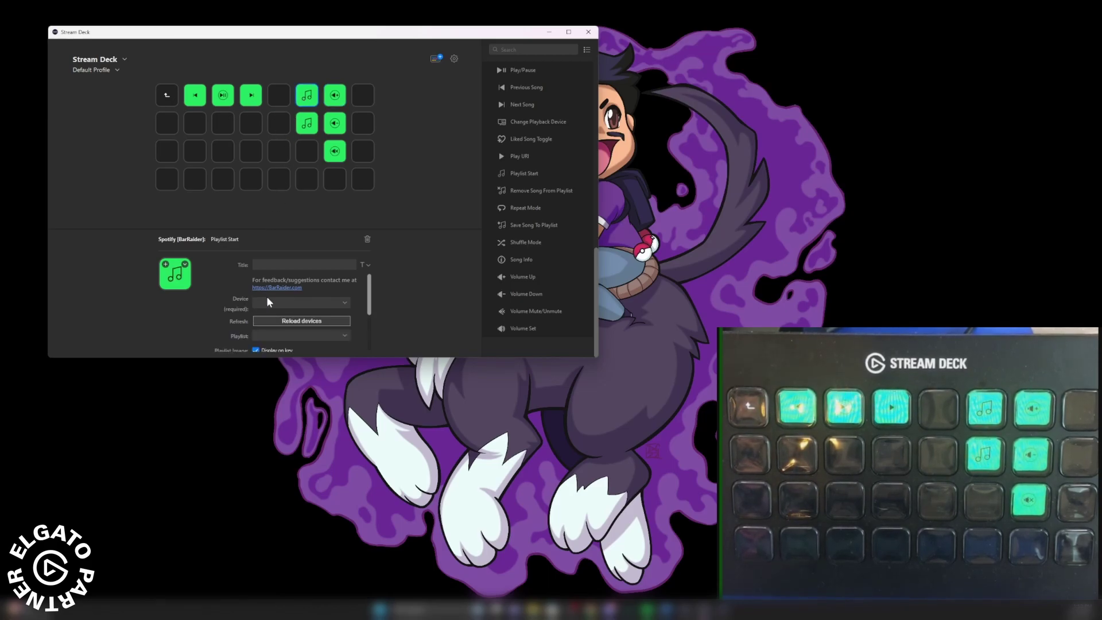
- Set the first Playlist Start key to the Edge Of The Nimbus playlist
scroll(237, 318, down, 1)
click(266, 311)
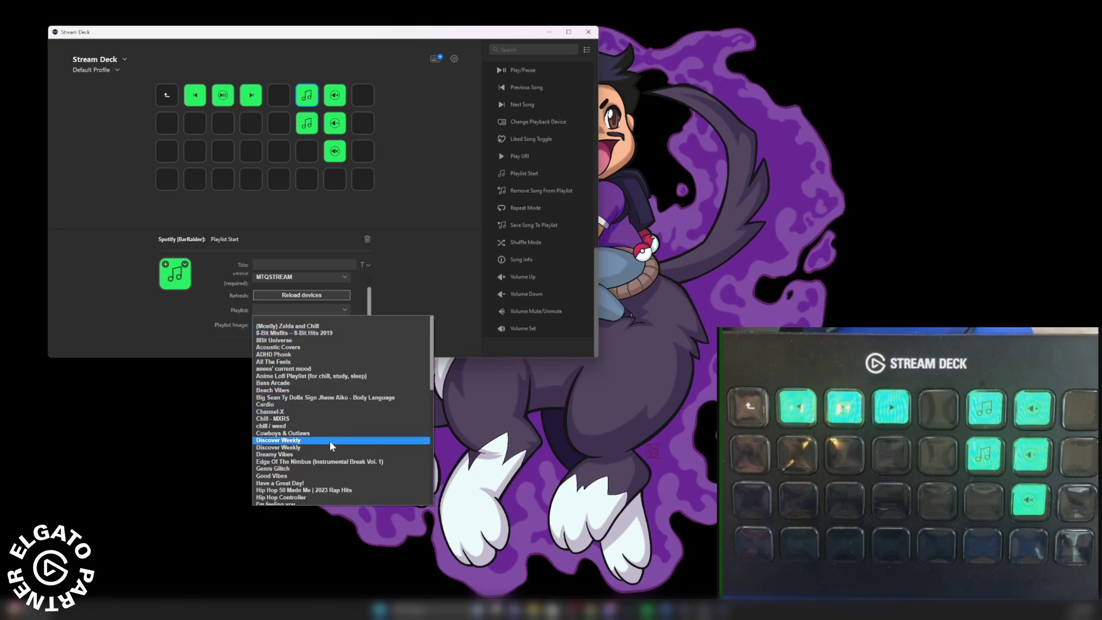
scroll(329, 439, down, 1)
click(337, 436)
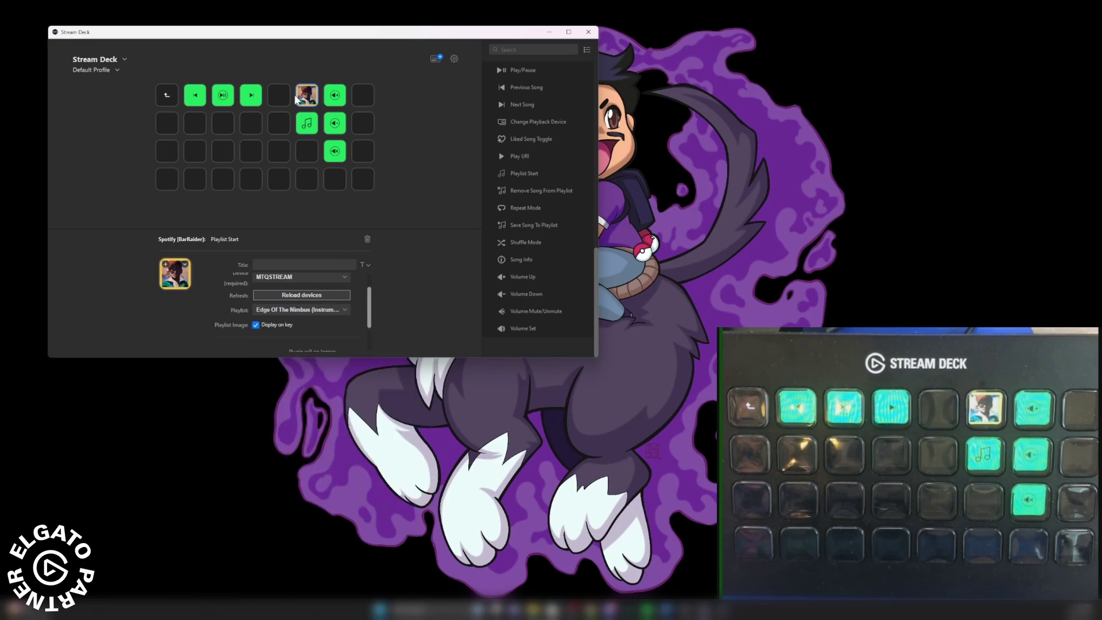
- Set the second playlist key's device to MTQSTREAM and playlist to TRASH 新ドラゴン
click(306, 122)
click(320, 306)
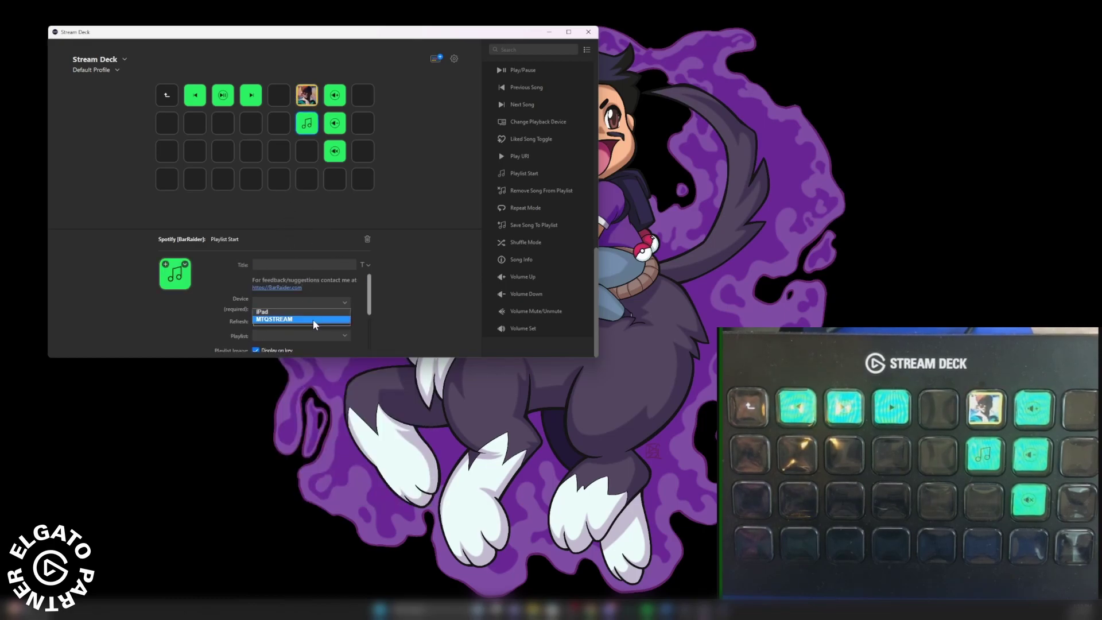
click(312, 319)
scroll(315, 319, down, 1)
click(318, 313)
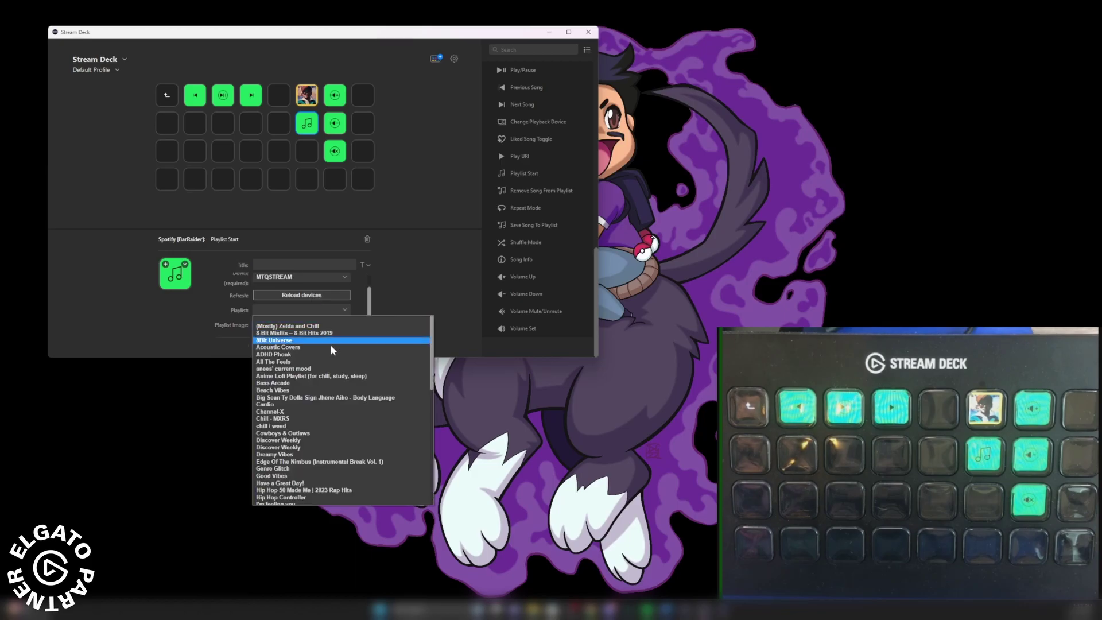
scroll(322, 381, down, 3)
scroll(322, 387, down, 8)
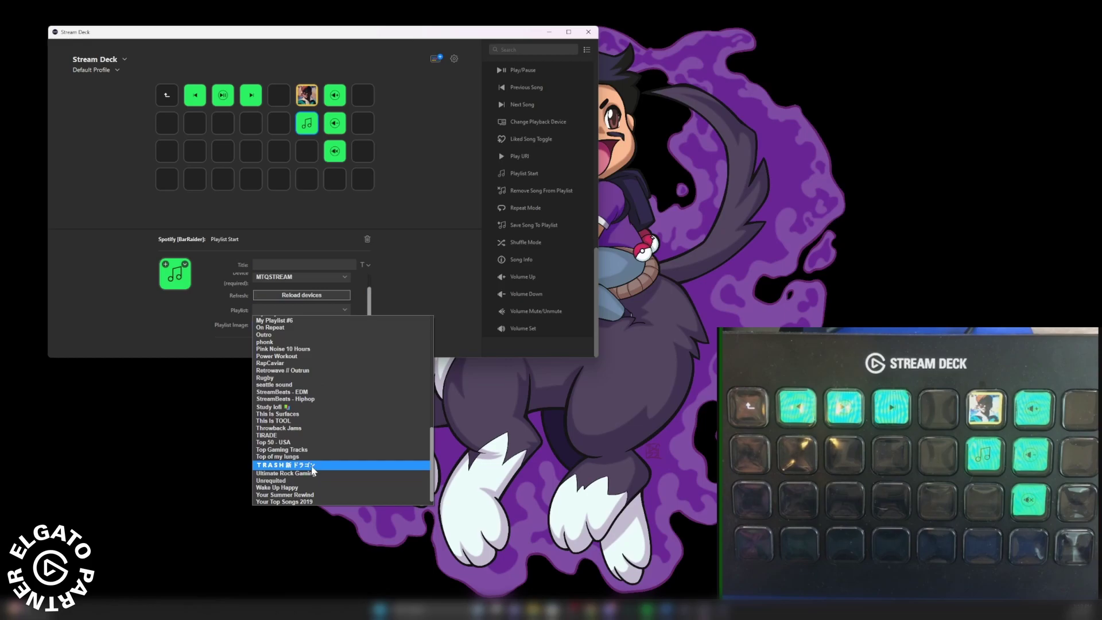
click(313, 471)
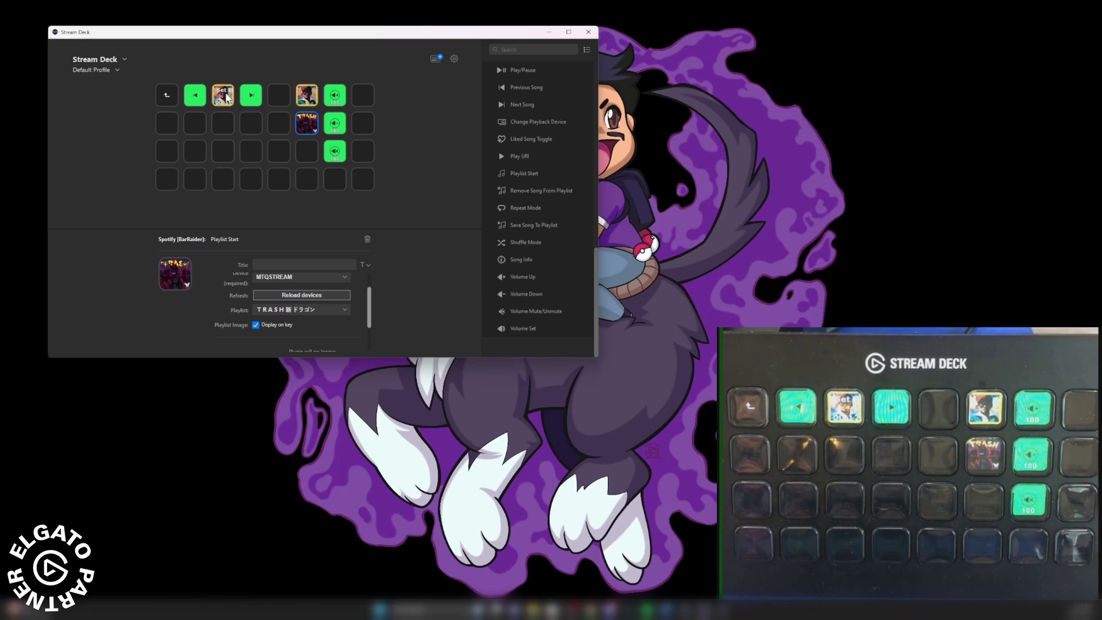
- Review the Edge Of The Nimbus, Volume Mute/Unmute and Volume Down (value 10) key settings
click(306, 95)
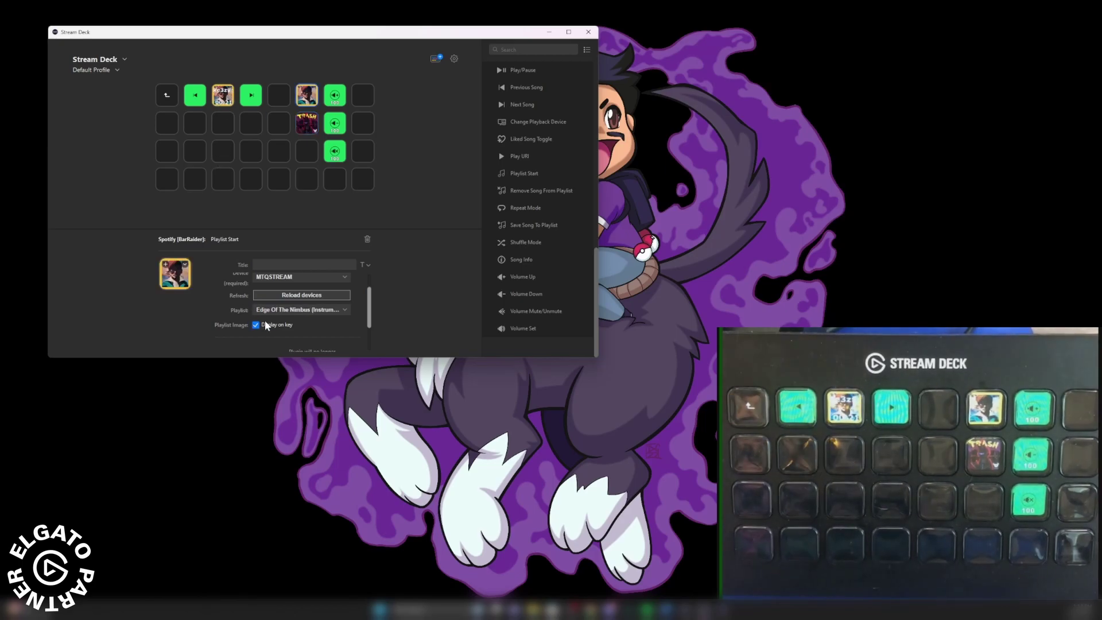
scroll(264, 319, up, 1)
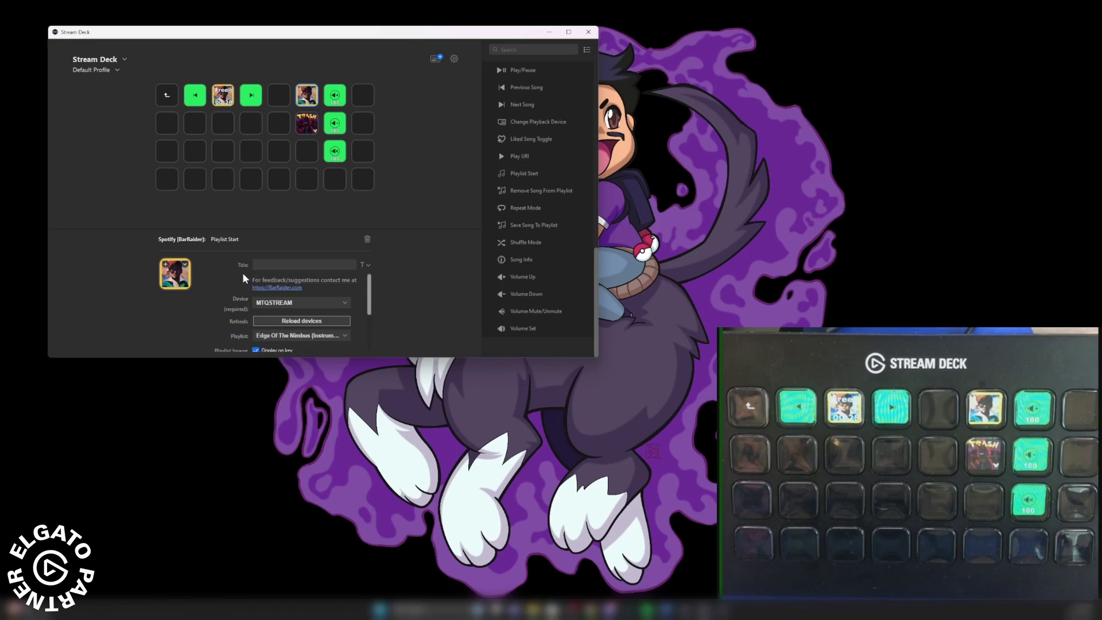
double_click(167, 96)
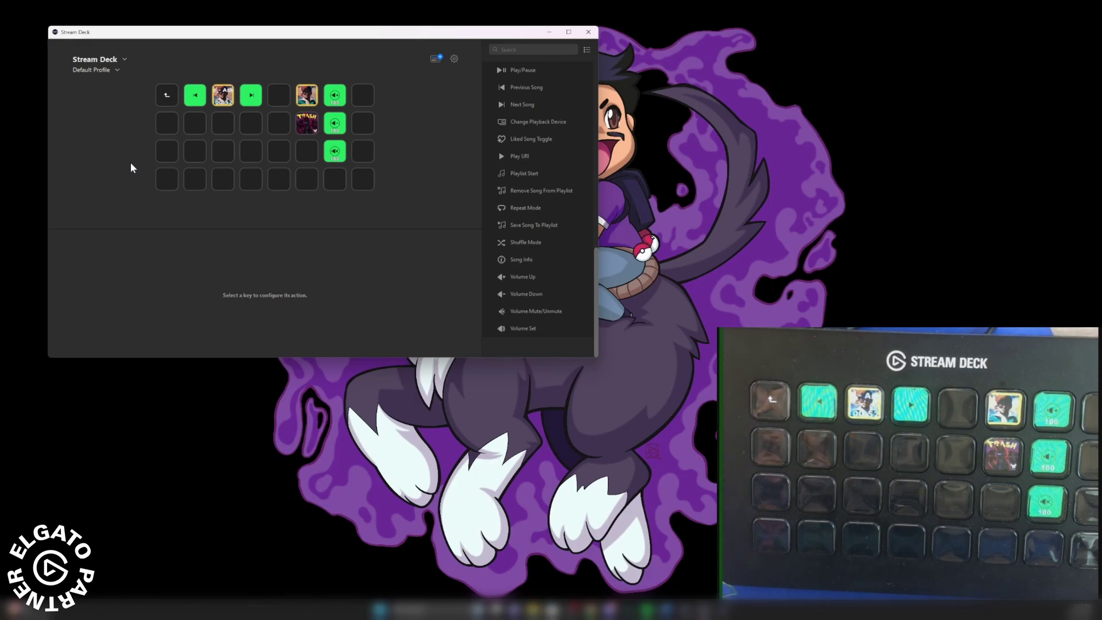
click(336, 155)
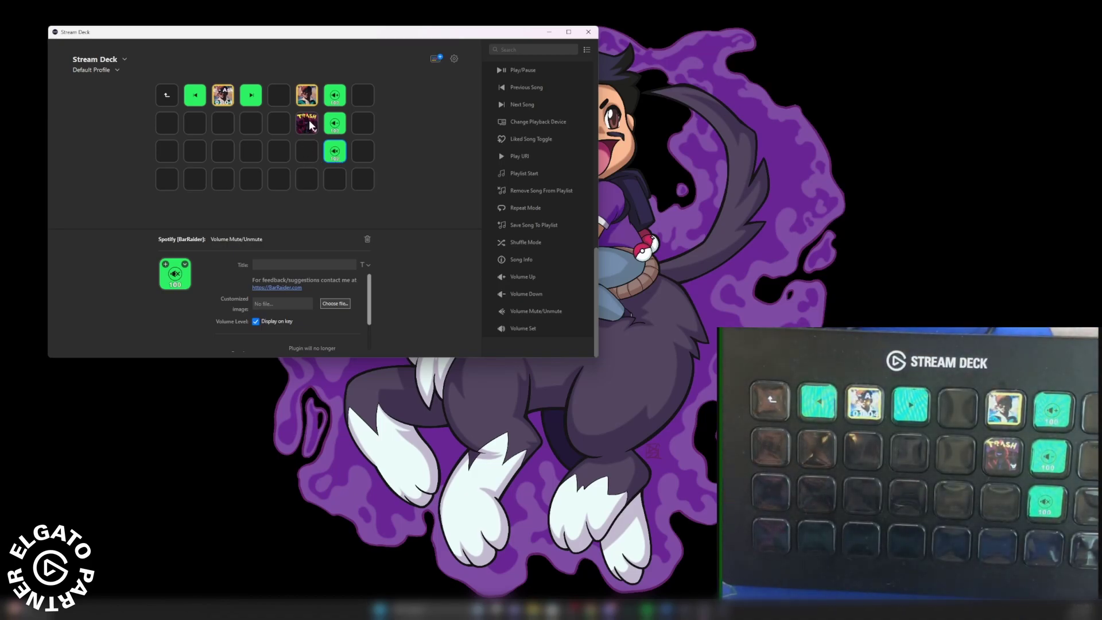
click(334, 123)
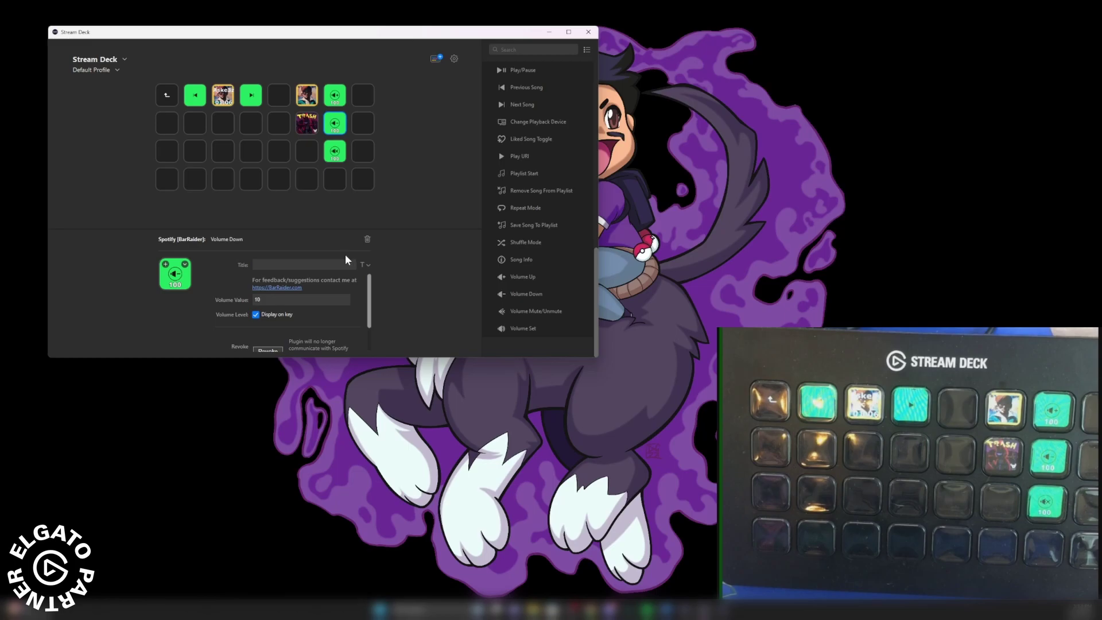